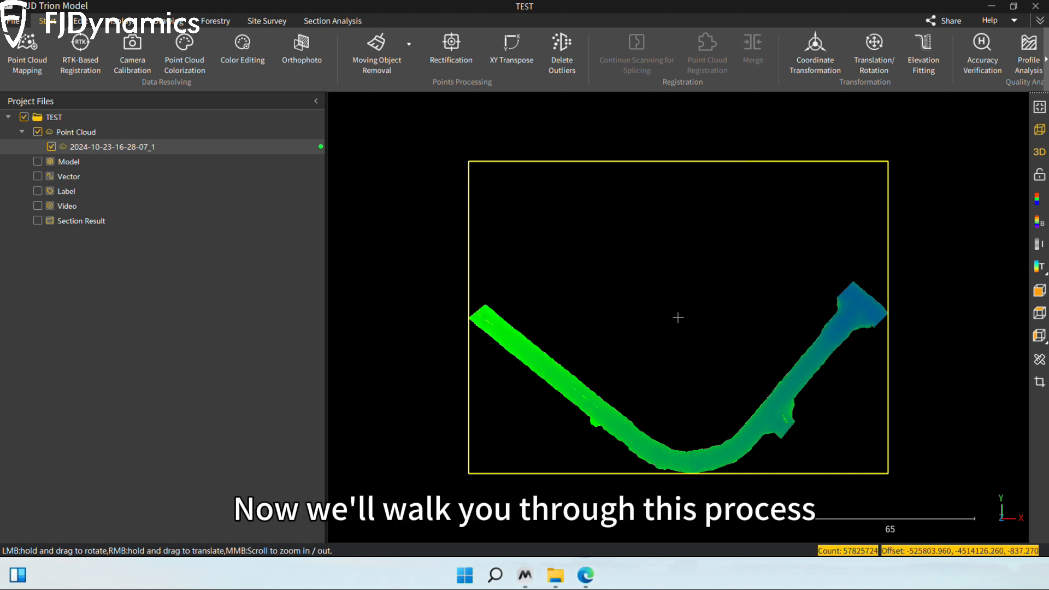
{"action": "left_click_drag", "start_coordinate": [429, 347], "coordinate": [431, 335]}
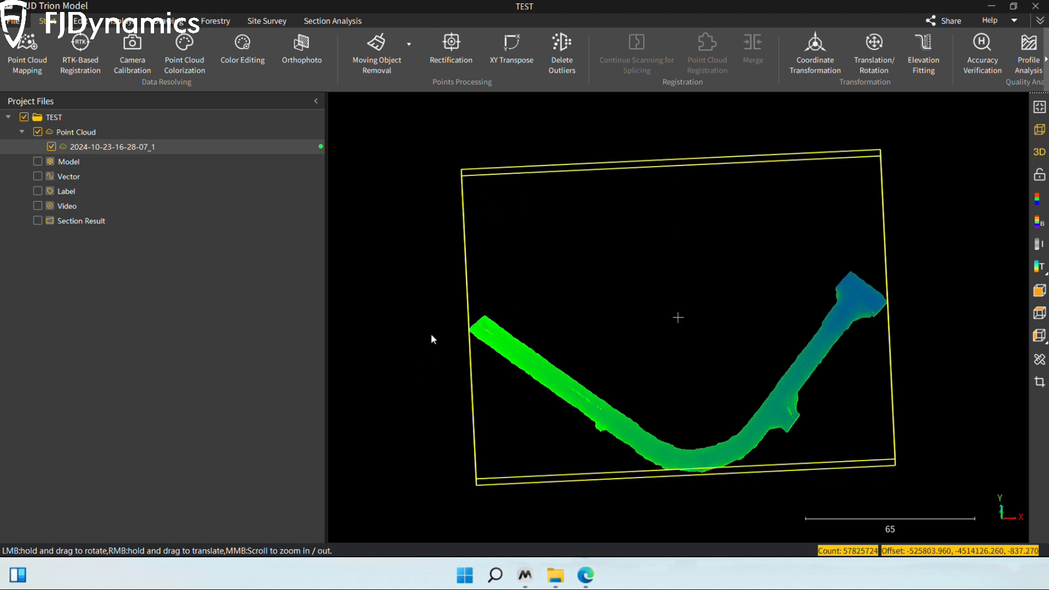
{"action": "left_click_drag", "start_coordinate": [490, 386], "coordinate": [463, 229]}
{"action": "left_click_drag", "start_coordinate": [633, 367], "coordinate": [639, 160]}
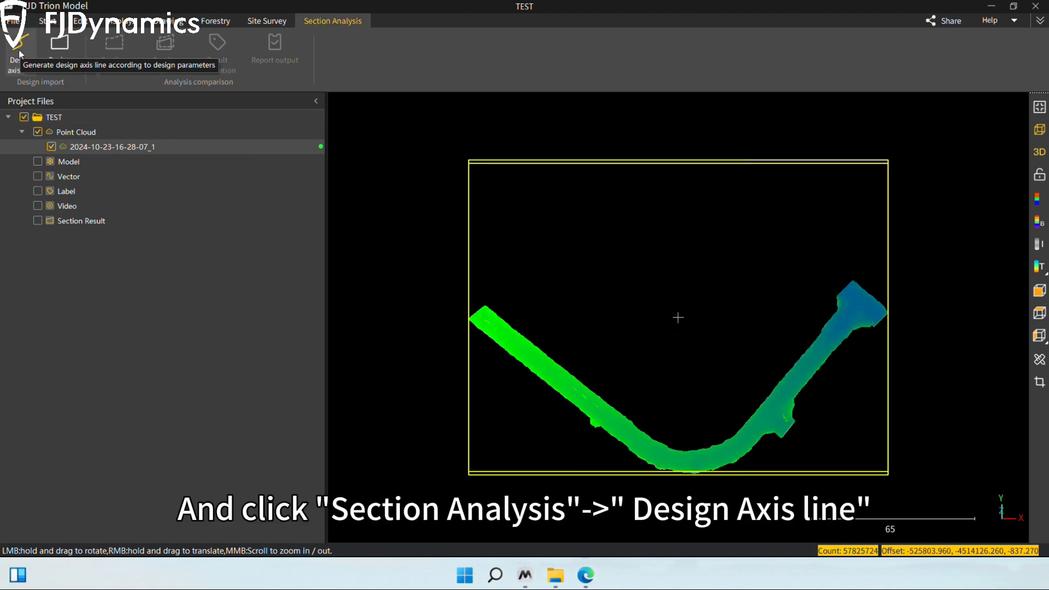
Step: Start a new design axis line and skip its break link parameters to reach the level curve definition
{"action": "left_click", "coordinate": [19, 53]}
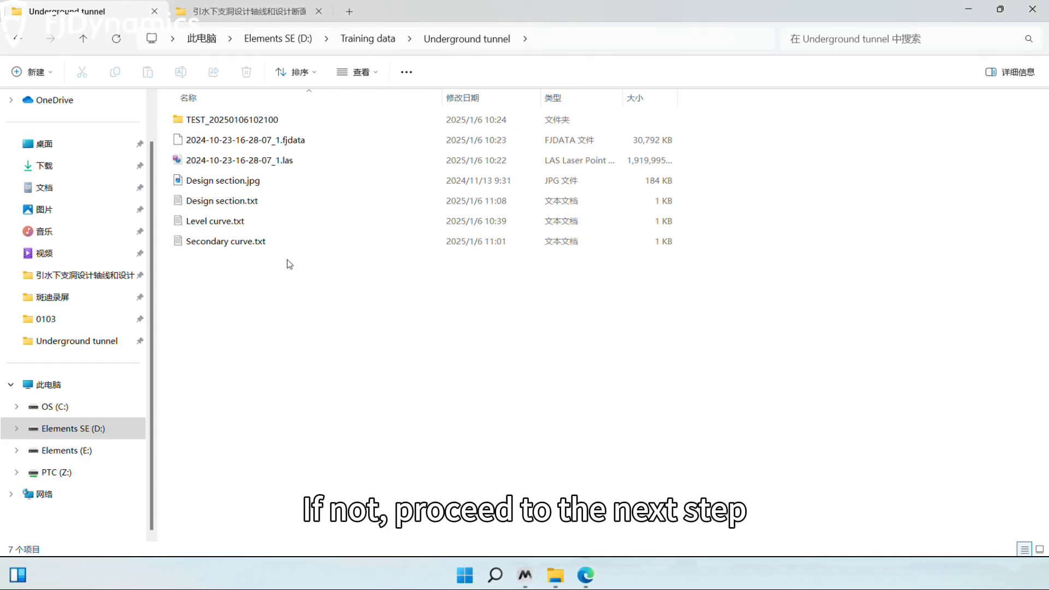
{"action": "left_click_drag", "start_coordinate": [335, 300], "coordinate": [344, 141]}
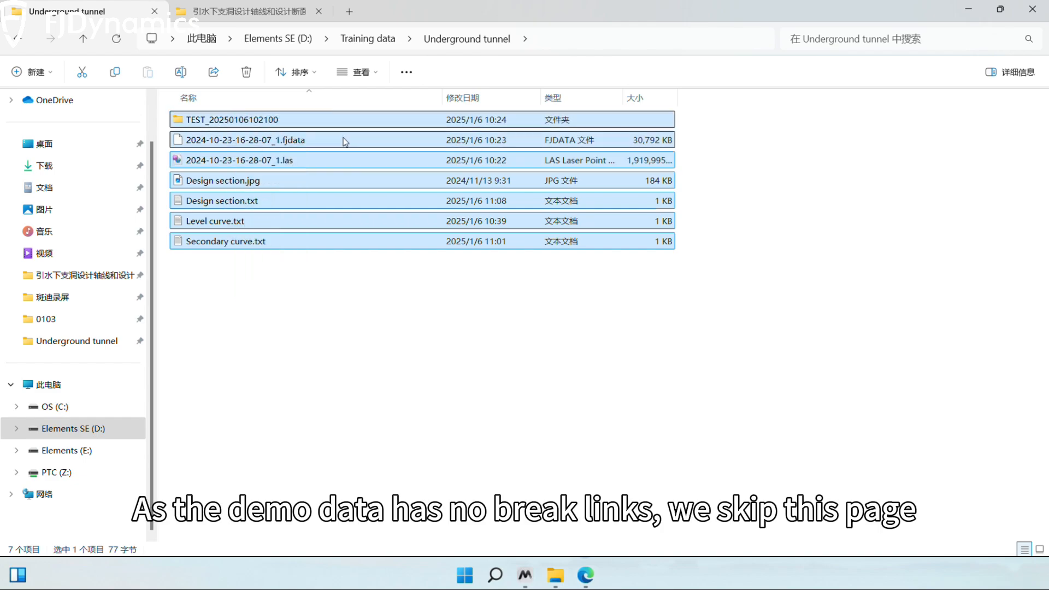
{"action": "left_click", "coordinate": [970, 11]}
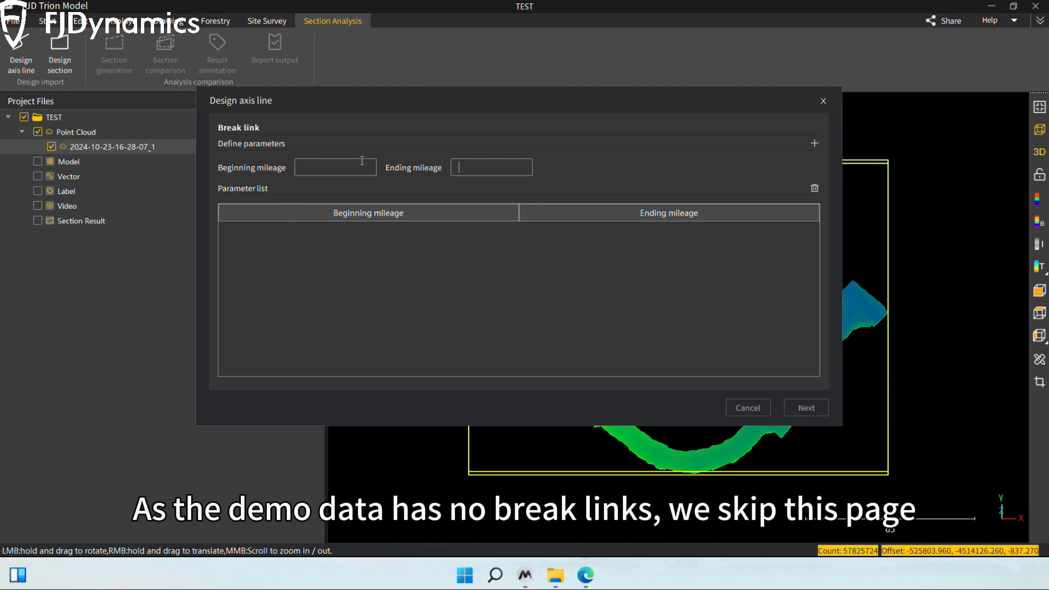
{"action": "left_click", "coordinate": [806, 408]}
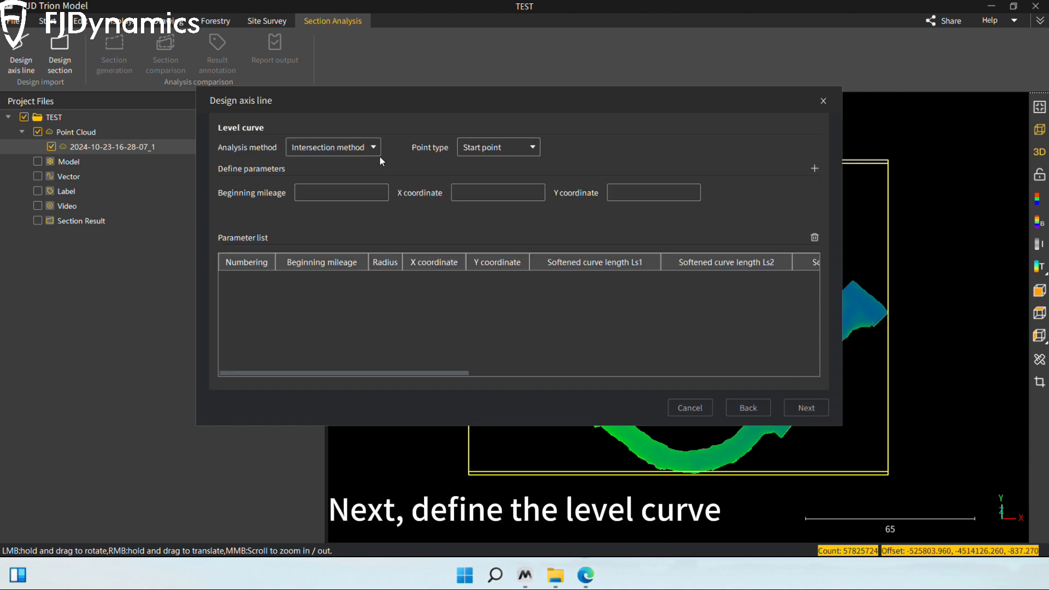
Step: Set the level curve's analysis method to Line element method, keeping Line as the line type
{"action": "left_click", "coordinate": [373, 150]}
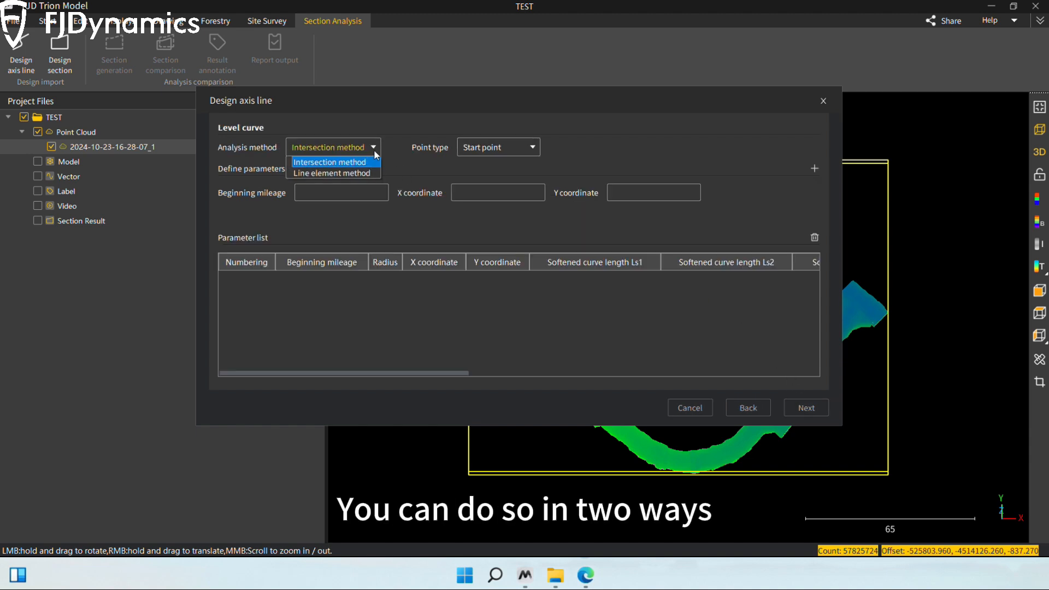
{"action": "left_click", "coordinate": [348, 174]}
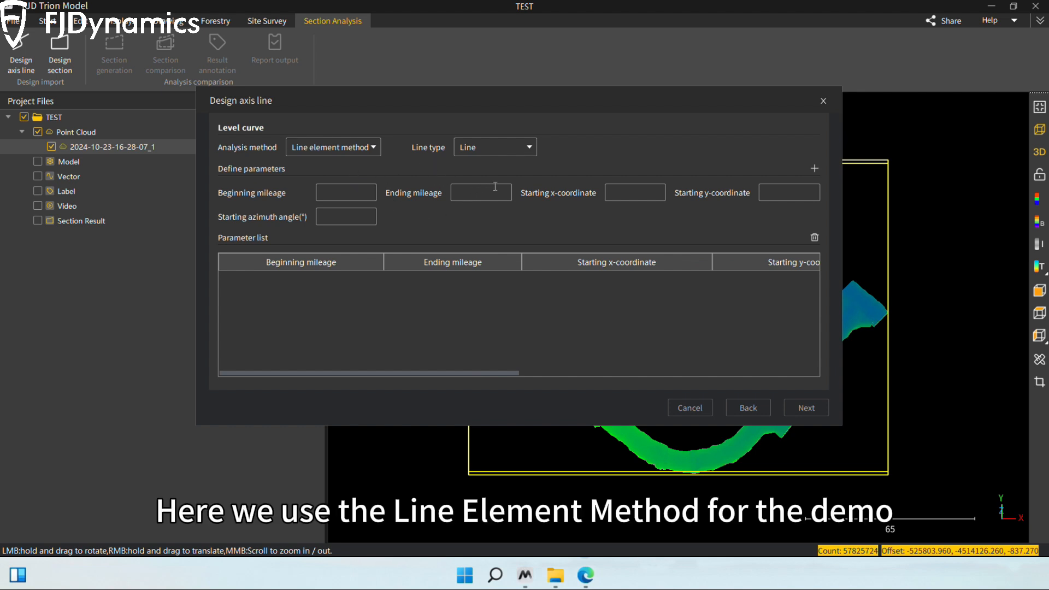
{"action": "left_click", "coordinate": [494, 147]}
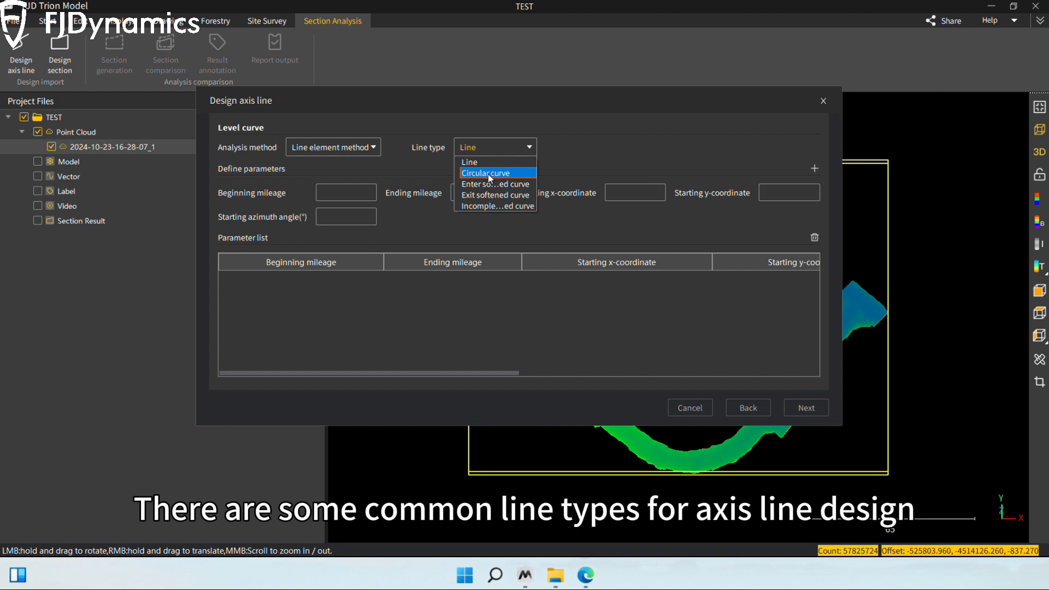
{"action": "left_click", "coordinate": [429, 165]}
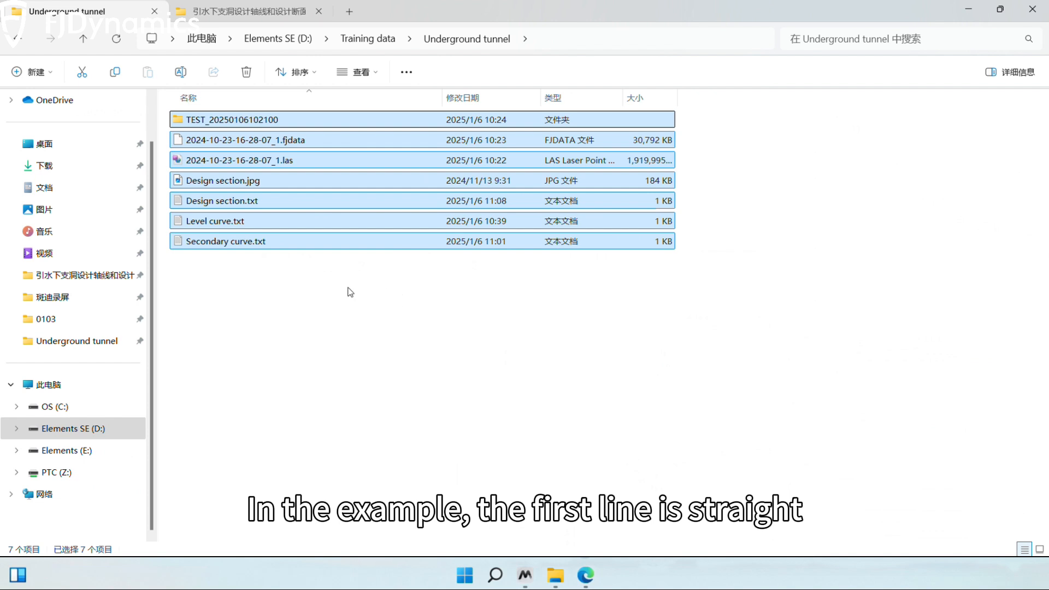
Step: Open Level curve.txt and enter the straight line's beginning mileage 0 and ending mileage 65
{"action": "left_click", "coordinate": [350, 292]}
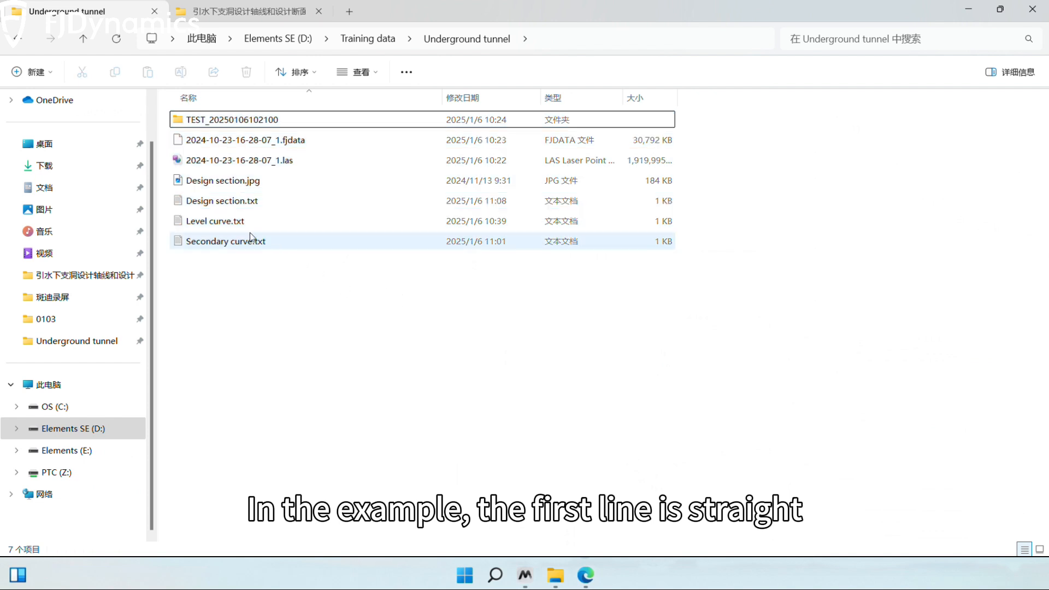
{"action": "double_click", "coordinate": [213, 221]}
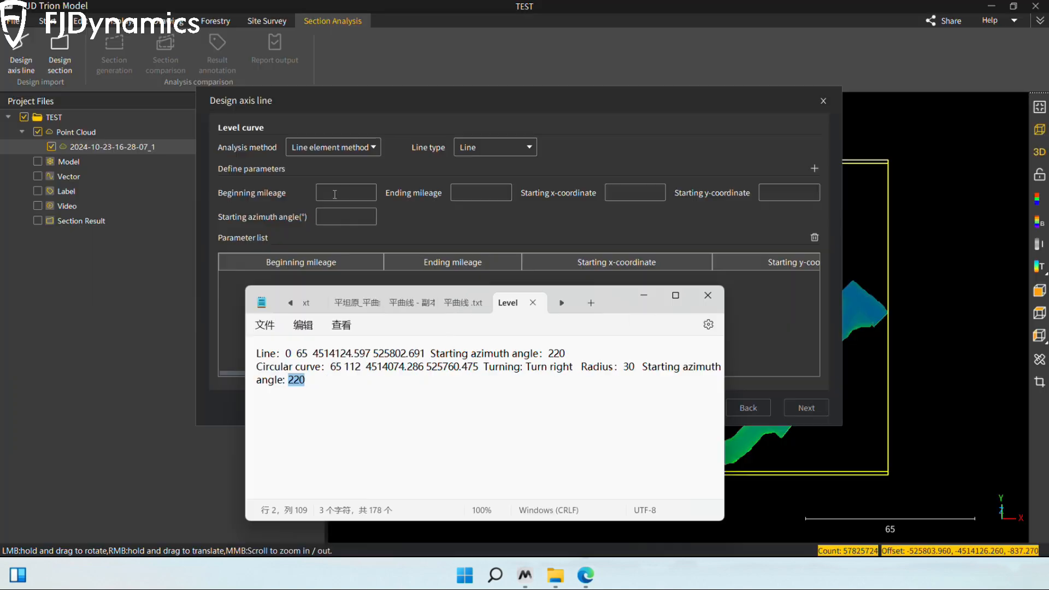
{"action": "left_click", "coordinate": [334, 194]}
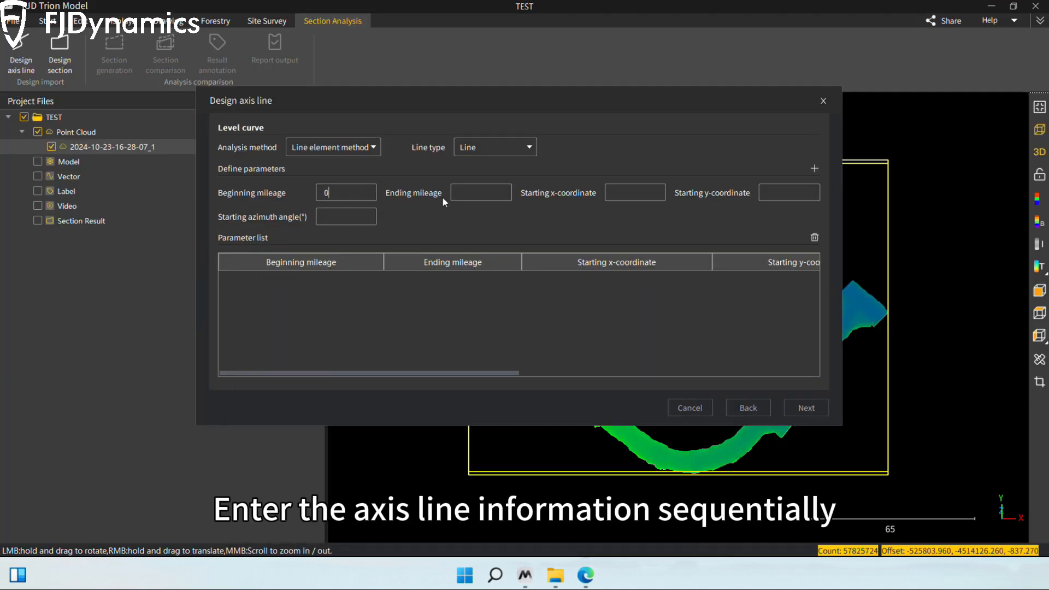
{"action": "left_click", "coordinate": [501, 193]}
{"action": "type", "text": "65"}
{"action": "key", "text": "alt+Tab"}
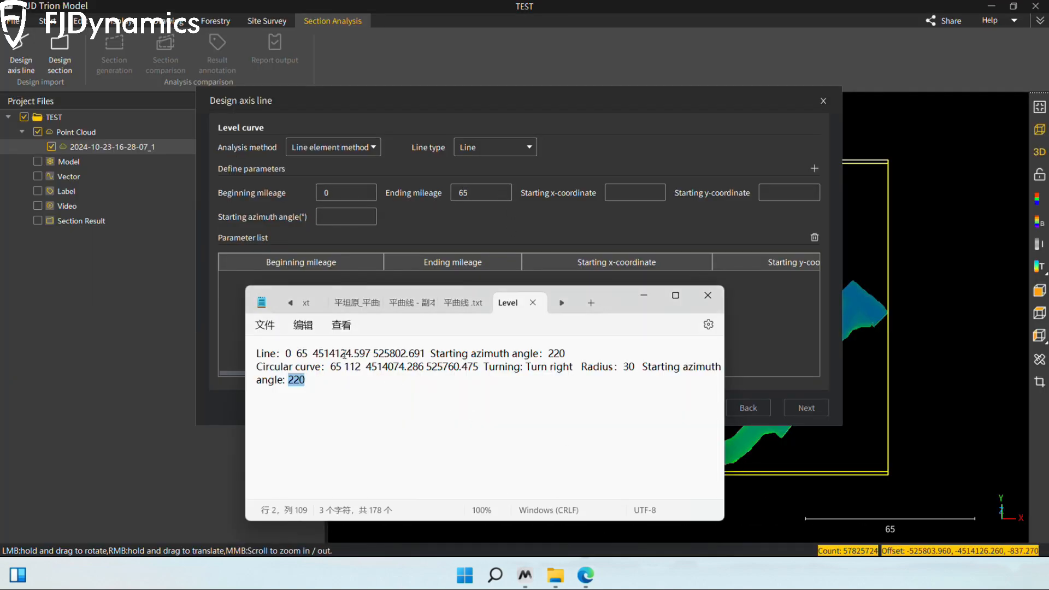
Step: Copy the line's starting coordinates from the level curve file: x 4514124.597 and y 525802.691
{"action": "left_click_drag", "start_coordinate": [313, 353], "coordinate": [427, 358]}
{"action": "left_click", "coordinate": [635, 192]}
{"action": "type", "text": "4514124.597"}
{"action": "key", "text": "alt+Tab"}
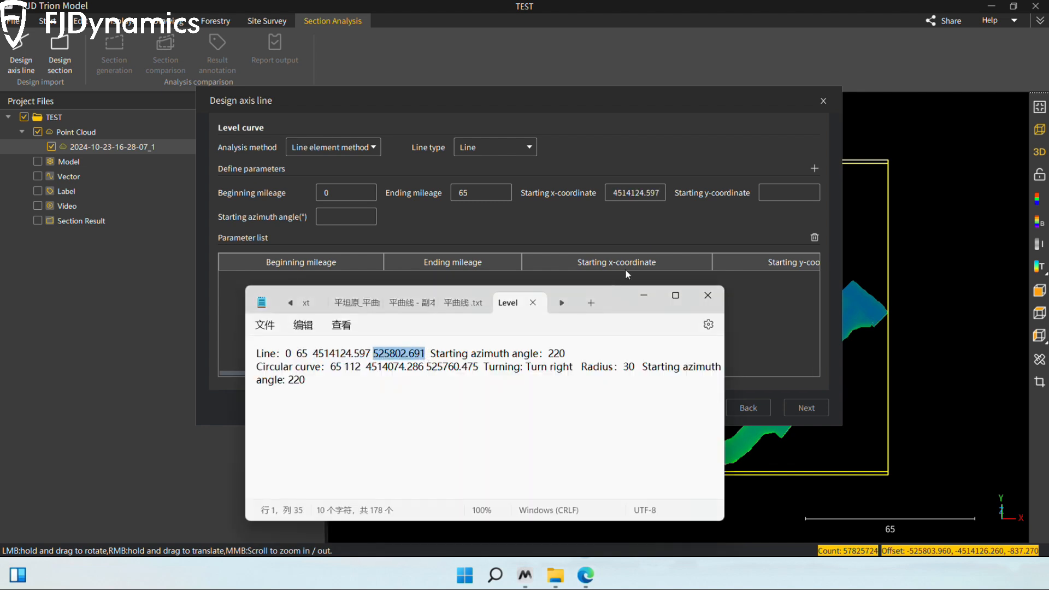
{"action": "key", "text": "ctrl+c"}
{"action": "left_click", "coordinate": [789, 192]}
{"action": "key", "text": "ctrl+v"}
Step: Set the line's starting azimuth angle to 220° and add the line to the parameter list
{"action": "key", "text": "alt+Tab"}
{"action": "left_click_drag", "start_coordinate": [548, 354], "coordinate": [569, 360]}
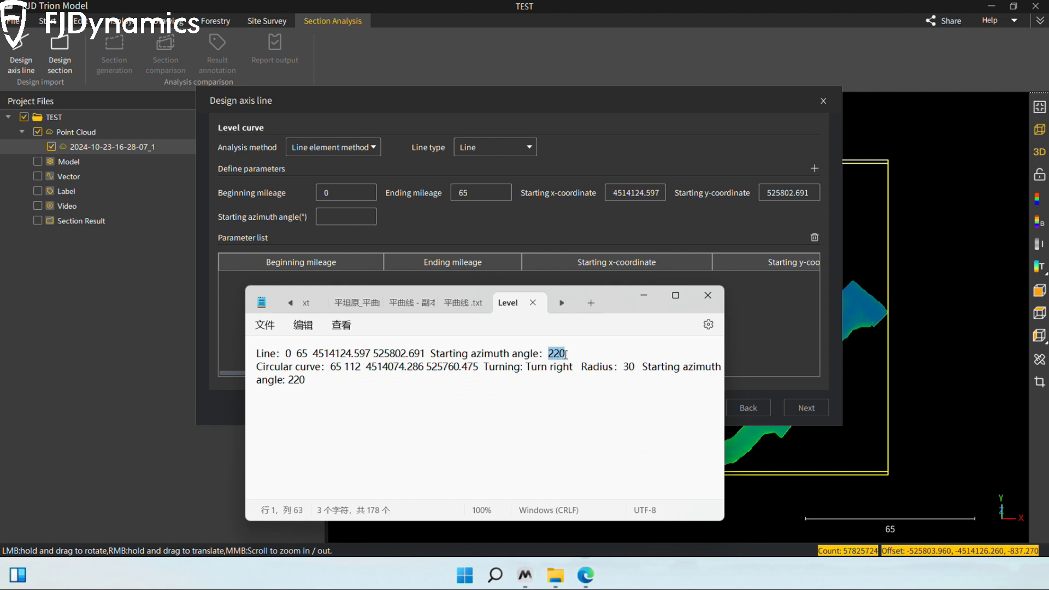
{"action": "key", "text": "ctrl+c"}
{"action": "left_click", "coordinate": [345, 217]}
{"action": "key", "text": "ctrl+v"}
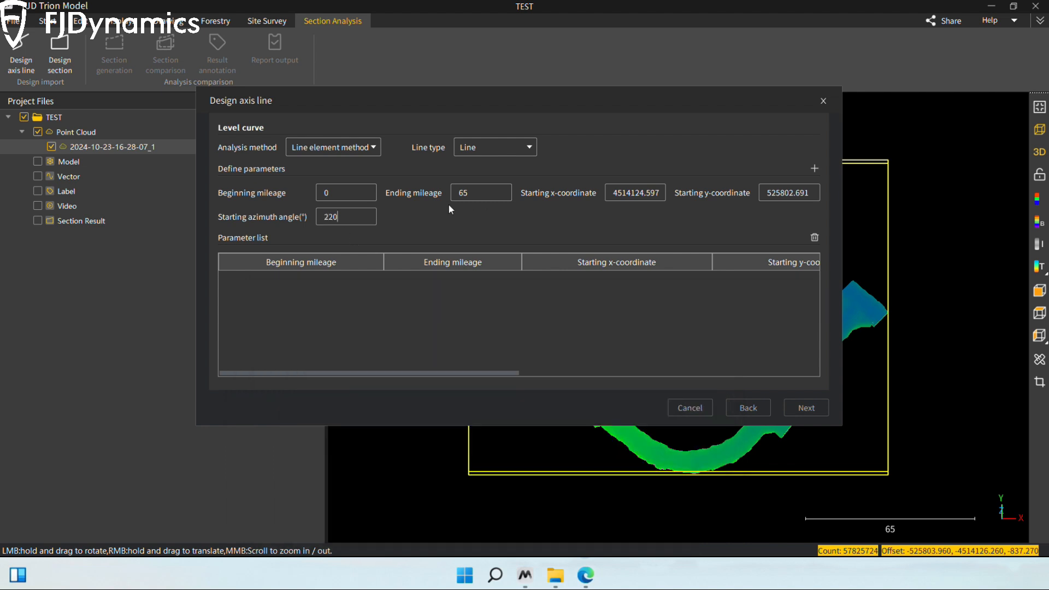
{"action": "left_click", "coordinate": [815, 169]}
Step: Change the line type to Circular curve and enter beginning mileage 65 and ending mileage 112
{"action": "key", "text": "alt+Tab"}
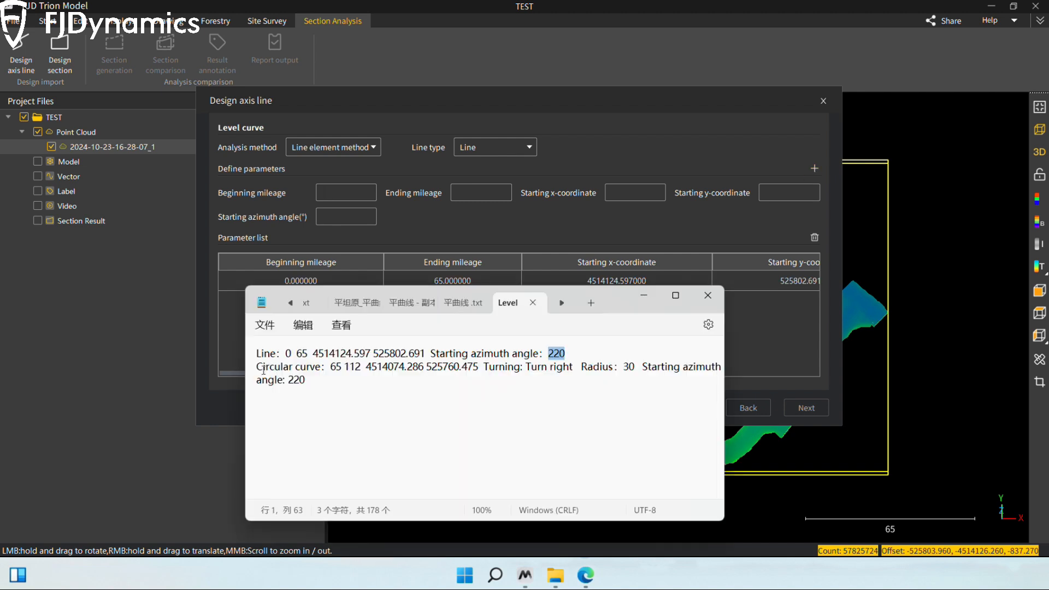
{"action": "left_click", "coordinate": [526, 146]}
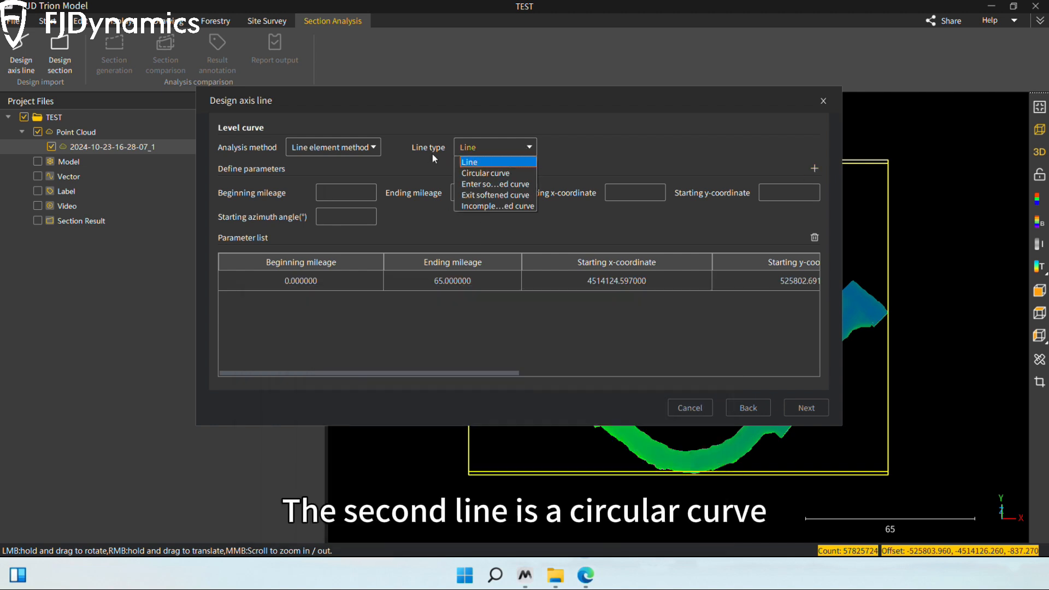
{"action": "left_click", "coordinate": [485, 173]}
{"action": "key", "text": "alt+Tab"}
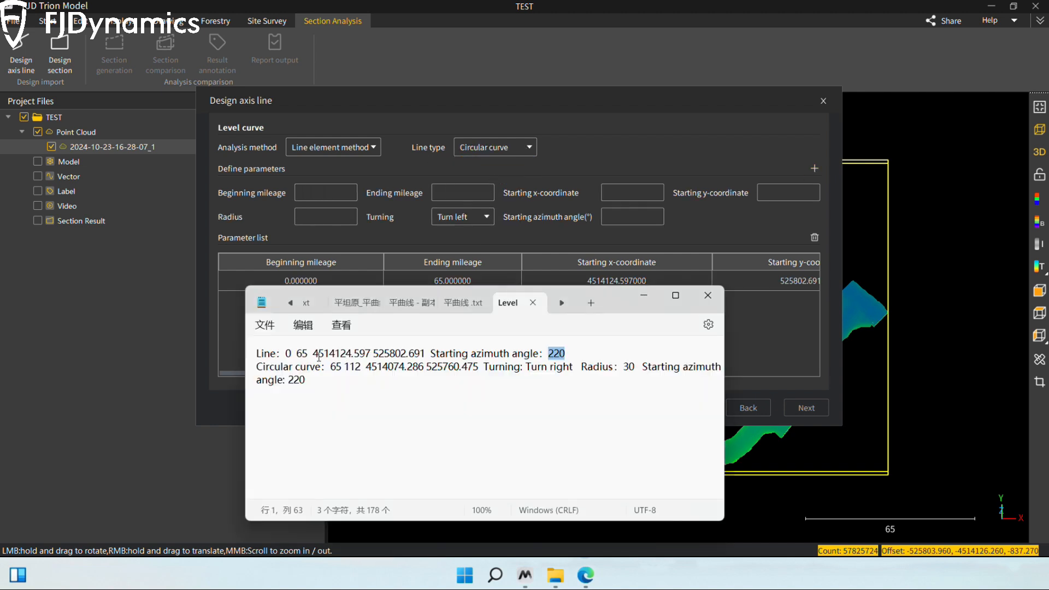
{"action": "left_click", "coordinate": [322, 196]}
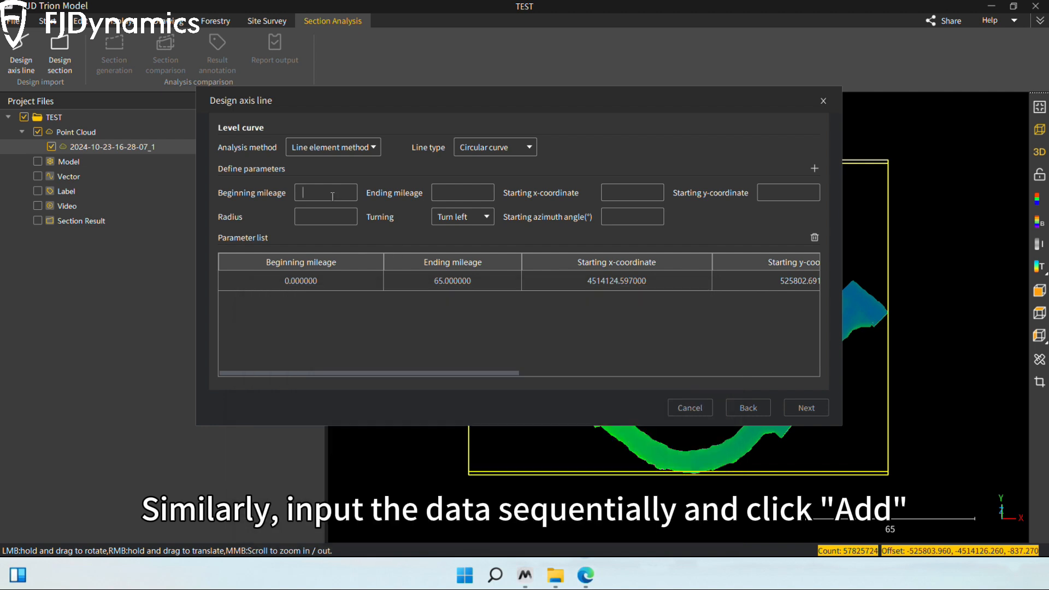
{"action": "type", "text": "65"}
{"action": "left_click", "coordinate": [469, 190]}
{"action": "type", "text": "112"}
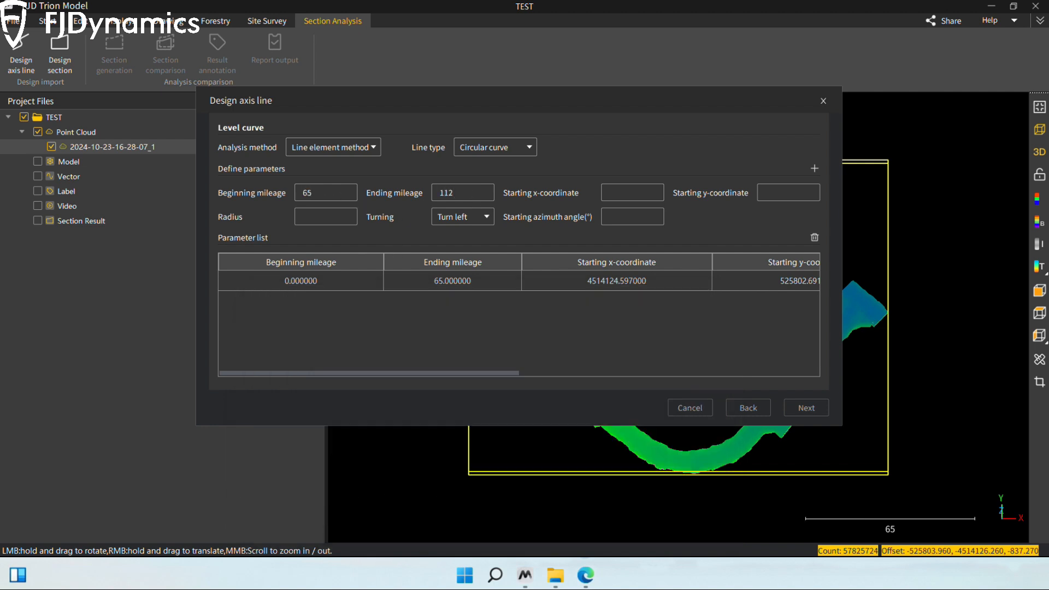
Step: Copy the circular curve's starting coordinates from the level curve file: x 4514074.286 and y 525760.475
{"action": "key", "text": "alt+Tab"}
{"action": "left_click_drag", "start_coordinate": [366, 367], "coordinate": [479, 366]}
{"action": "key", "text": "ctrl+c"}
{"action": "left_click", "coordinate": [632, 192]}
{"action": "key", "text": "ctrl+v"}
{"action": "key", "text": "alt+Tab"}
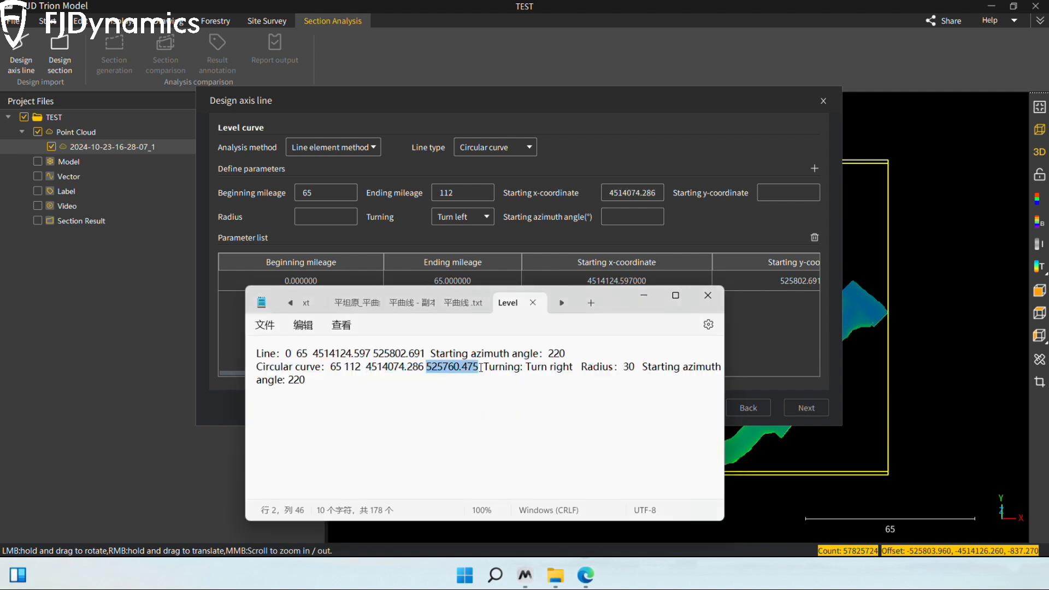
{"action": "key", "text": "ctrl+c"}
{"action": "left_click", "coordinate": [762, 194]}
{"action": "key", "text": "ctrl+v"}
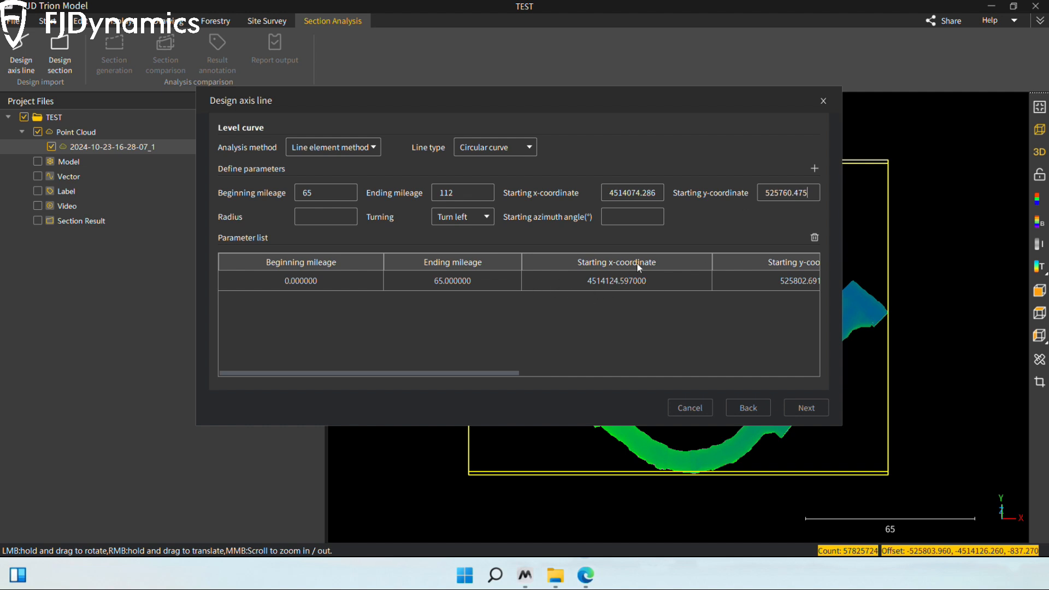
Step: Set the circular curve to Turn right with radius 30 and starting azimuth angle 220°, and add it to the parameter list
{"action": "key", "text": "alt+Tab"}
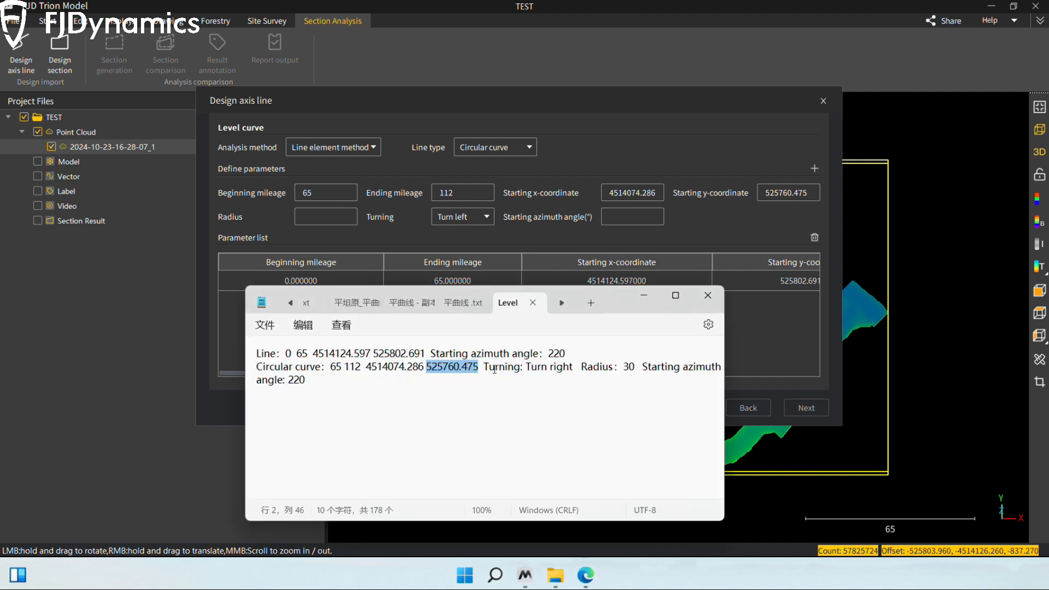
{"action": "left_click", "coordinate": [482, 217]}
{"action": "left_click", "coordinate": [468, 241]}
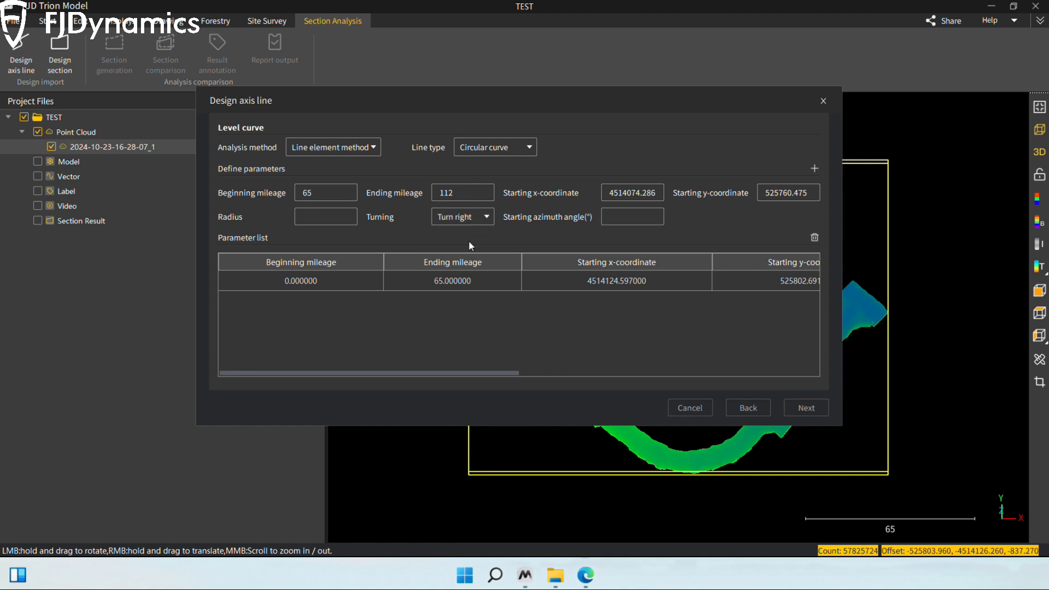
{"action": "key", "text": "alt+Tab"}
{"action": "key", "text": "alt+Tab"}
{"action": "type", "text": "30"}
{"action": "key", "text": "alt+Tab"}
{"action": "left_click_drag", "start_coordinate": [288, 380], "coordinate": [304, 386]}
{"action": "key", "text": "ctrl+c"}
{"action": "key", "text": "alt+Tab"}
{"action": "key", "text": "ctrl+v"}
{"action": "left_click", "coordinate": [814, 169]}
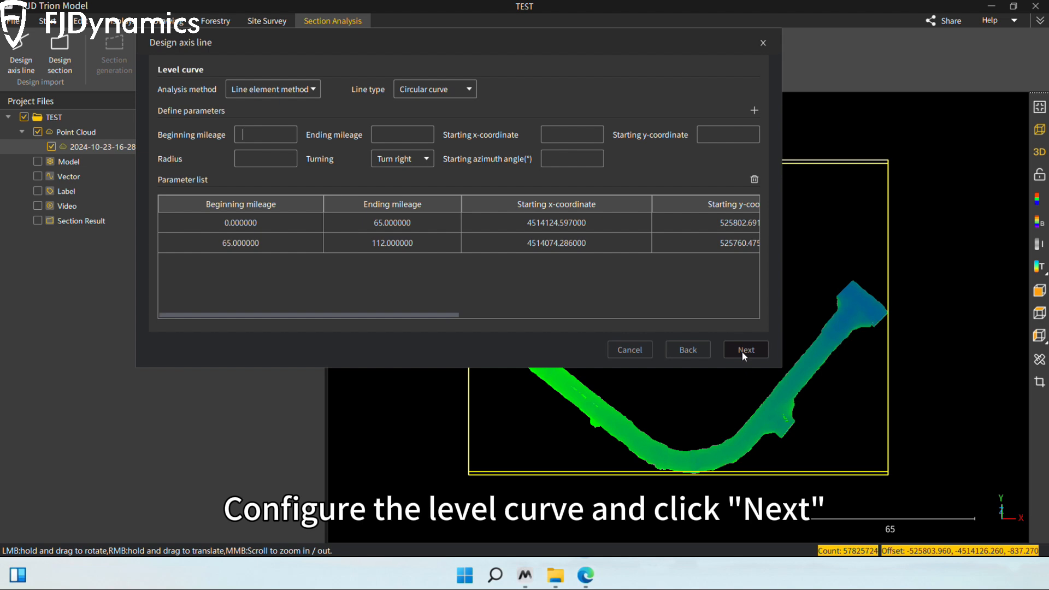
Step: Proceed to the secondary curve and add its start point with mileage 0, elevation 836.900 and radius 0
{"action": "left_click", "coordinate": [742, 351]}
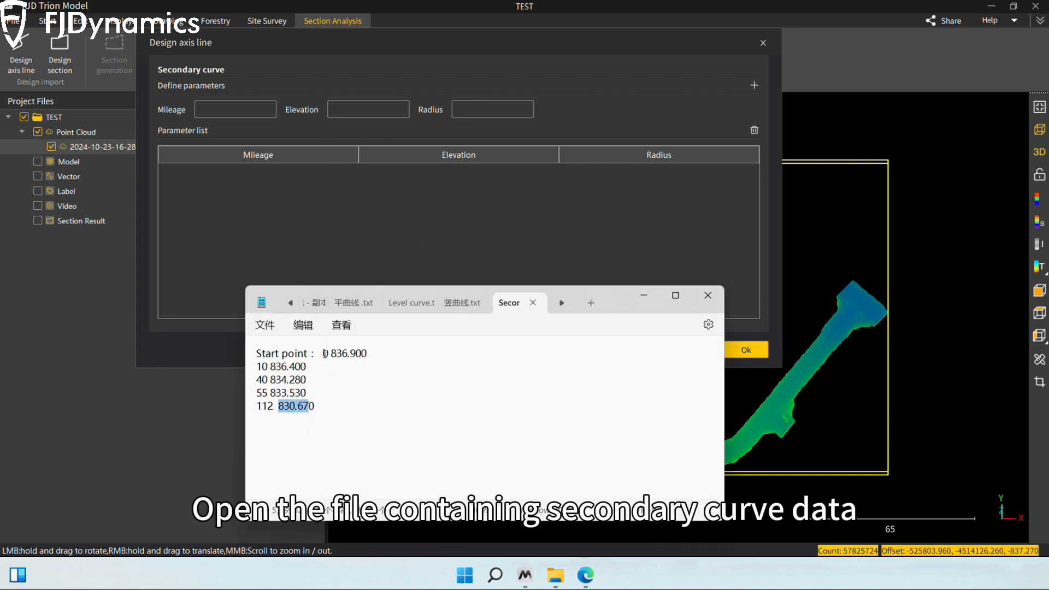
{"action": "left_click", "coordinate": [231, 107]}
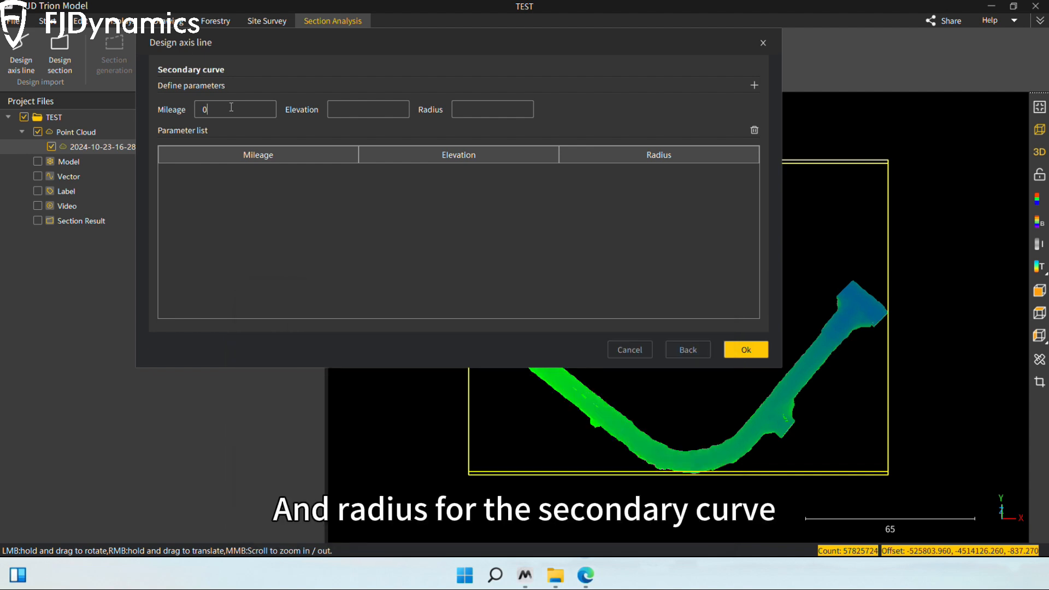
{"action": "left_click", "coordinate": [710, 574]}
{"action": "left_click_drag", "start_coordinate": [330, 352], "coordinate": [360, 353]}
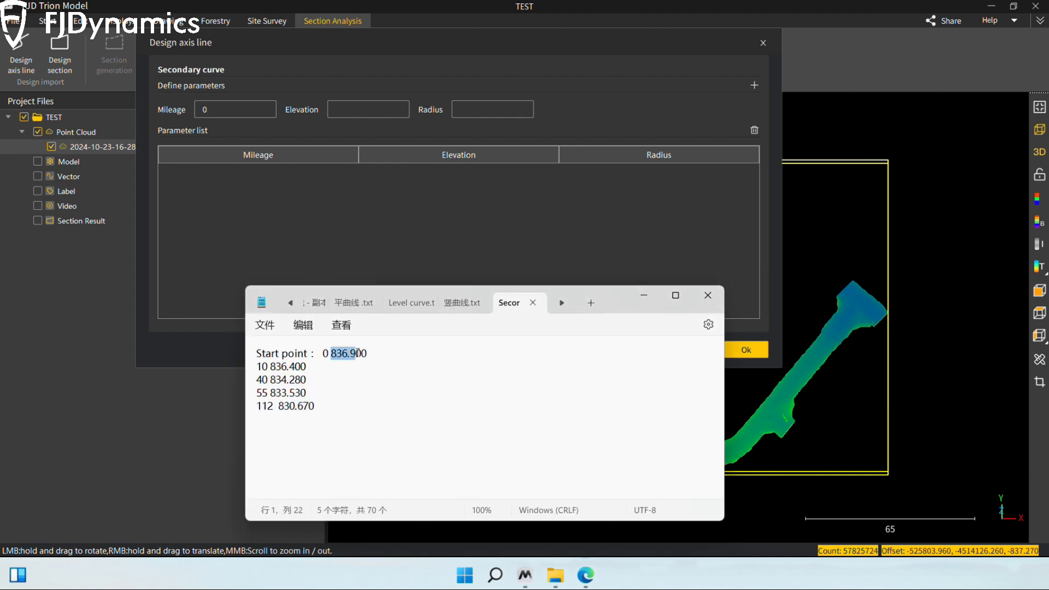
{"action": "key", "text": "ctrl+c"}
{"action": "left_click", "coordinate": [360, 110]}
{"action": "key", "text": "ctrl+v"}
{"action": "left_click", "coordinate": [489, 110]}
{"action": "type", "text": "0"}
{"action": "left_click", "coordinate": [754, 85]}
Step: Add a secondary curve point at mileage 10 with elevation 836.400 and radius 0
{"action": "key", "text": "alt+Tab"}
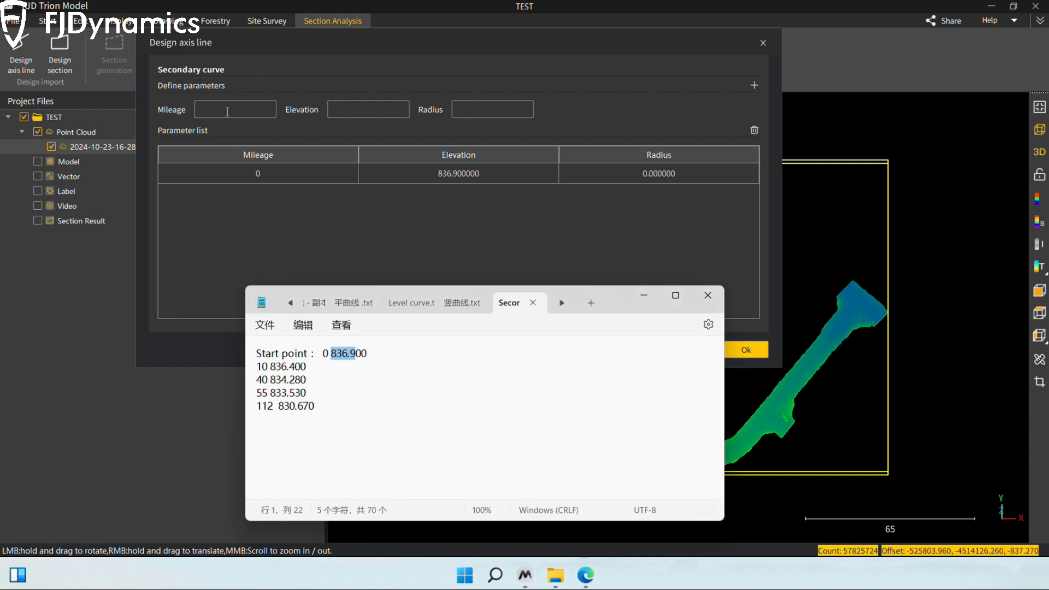
{"action": "left_click_drag", "start_coordinate": [271, 367], "coordinate": [309, 406]}
{"action": "left_click", "coordinate": [352, 110]}
{"action": "key", "text": "ctrl+v"}
{"action": "left_click", "coordinate": [229, 114]}
{"action": "type", "text": "10"}
{"action": "left_click", "coordinate": [489, 110]}
{"action": "type", "text": "0"}
{"action": "left_click", "coordinate": [754, 85]}
Step: Add a secondary curve point at mileage 40 with elevation 834.280 and radius 0
{"action": "left_click", "coordinate": [705, 511]}
{"action": "key", "text": "ctrl+c"}
{"action": "left_click", "coordinate": [360, 110]}
{"action": "key", "text": "ctrl+v"}
{"action": "left_click", "coordinate": [754, 85]}
Step: Add a secondary curve point at mileage 55 with elevation 833.530 and radius 0
{"action": "key", "text": "alt+Tab"}
{"action": "left_click", "coordinate": [360, 109]}
{"action": "key", "text": "ctrl+v"}
{"action": "left_click", "coordinate": [228, 114]}
{"action": "type", "text": "5"}
{"action": "key", "text": "alt+Tab"}
{"action": "left_click", "coordinate": [474, 110]}
{"action": "type", "text": "0"}
{"action": "left_click", "coordinate": [755, 86]}
Step: Add the final secondary curve point at mileage 112 with elevation 830.670 and radius 0, and generate the design axis line
{"action": "left_click", "coordinate": [359, 110]}
{"action": "key", "text": "ctrl+v"}
{"action": "type", "text": "112"}
{"action": "left_click", "coordinate": [494, 110]}
{"action": "type", "text": "0"}
{"action": "left_click", "coordinate": [754, 85]}
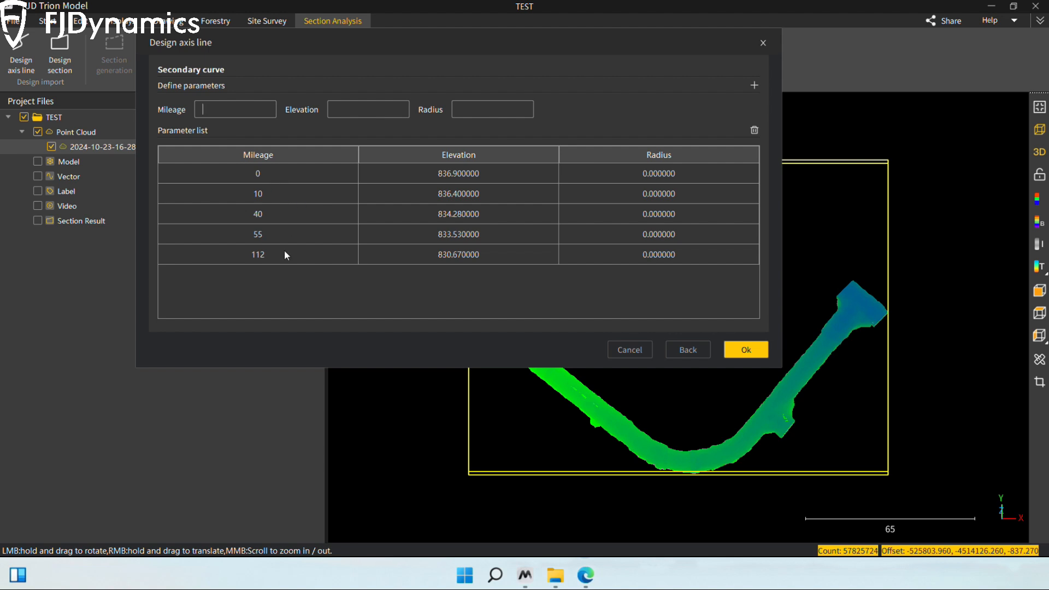
{"action": "left_click", "coordinate": [743, 353]}
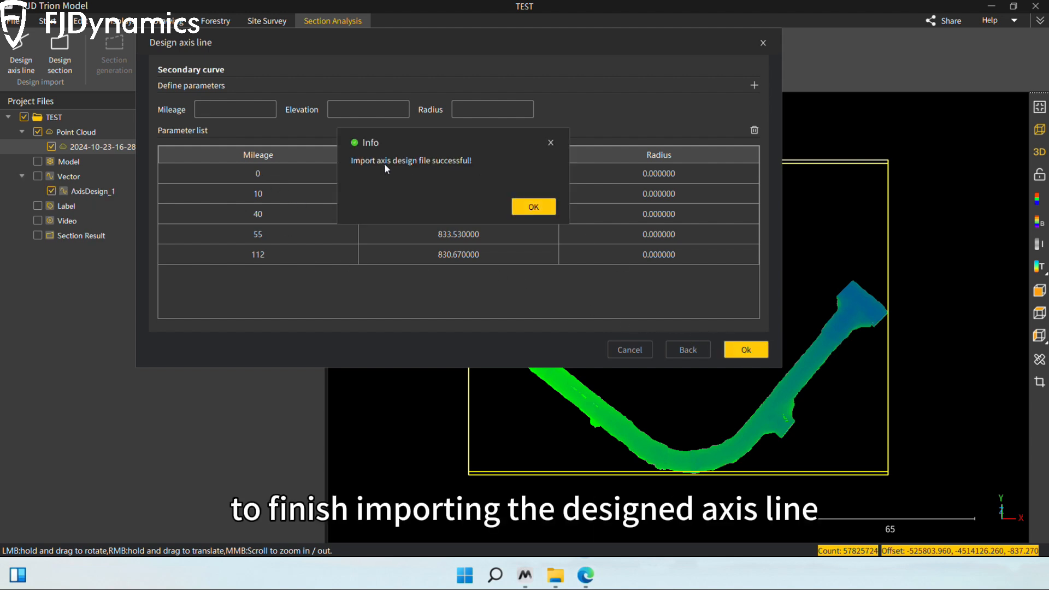
{"action": "key", "text": "Return"}
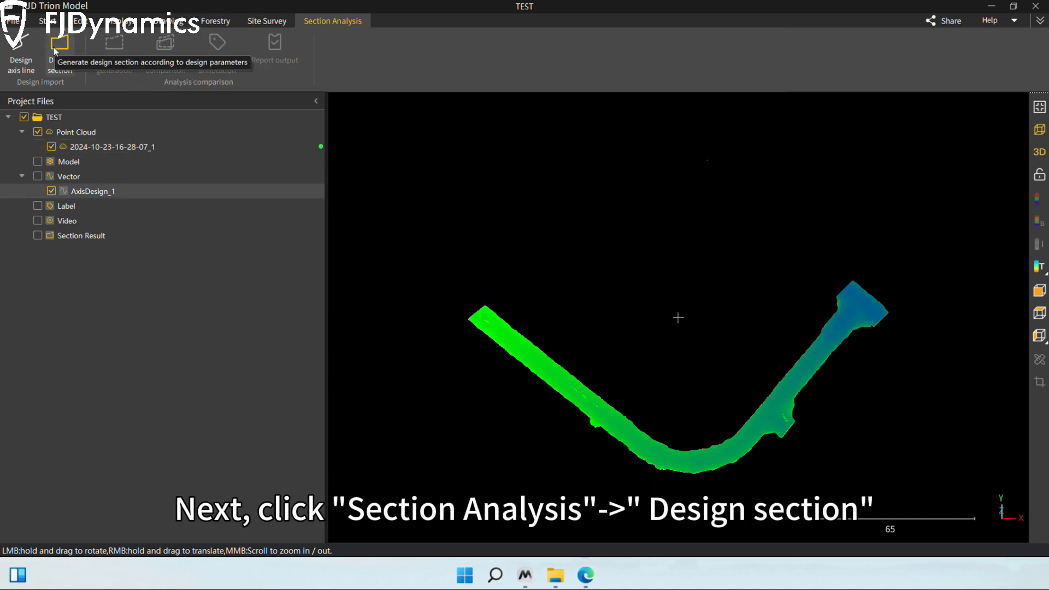
Step: Start a new design section, check the available line types and choose Straight line
{"action": "left_click", "coordinate": [57, 47]}
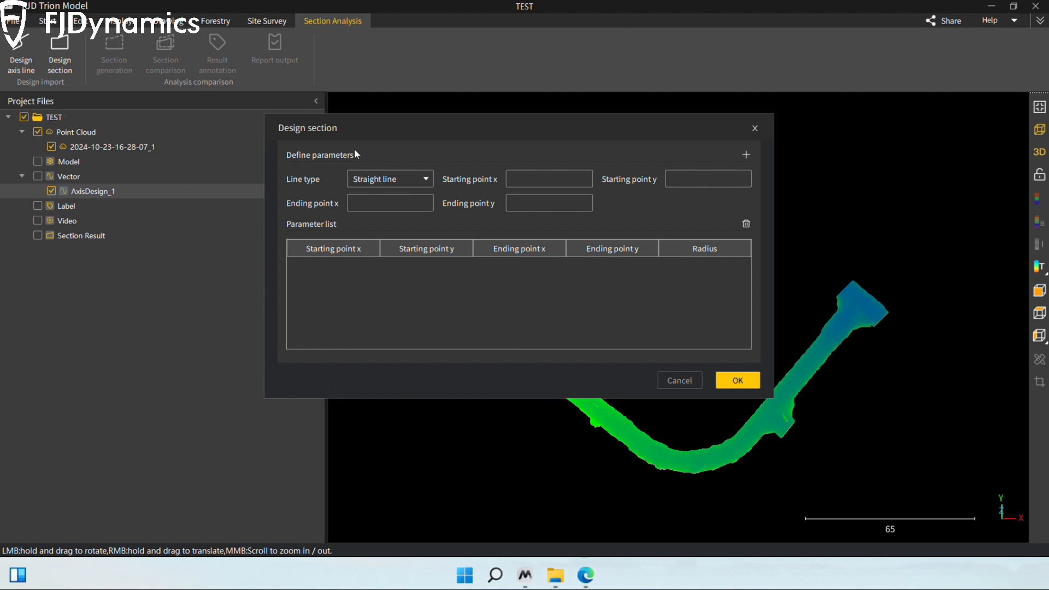
{"action": "left_click", "coordinate": [424, 179]}
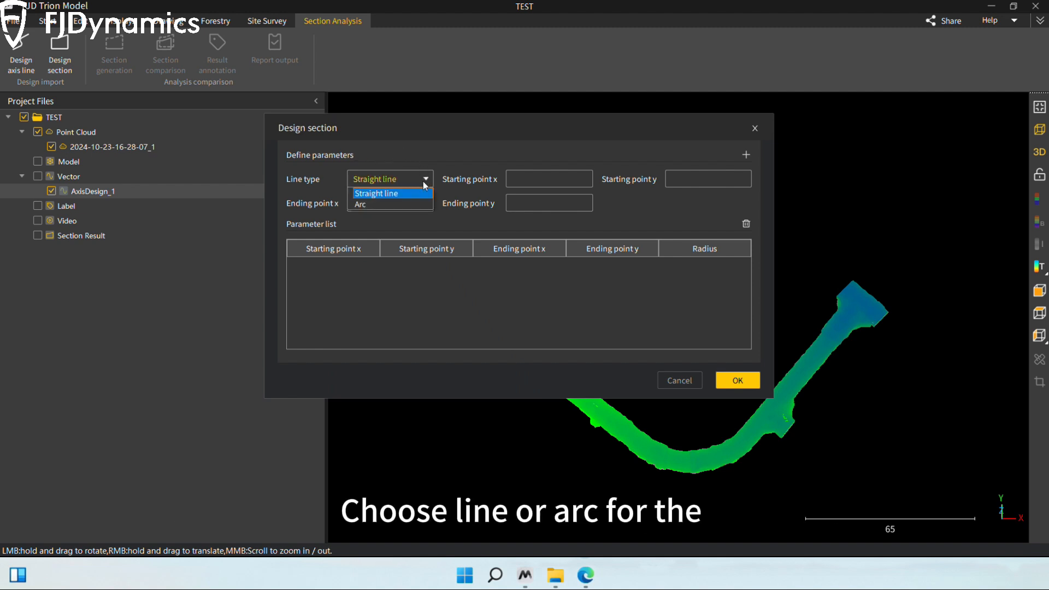
{"action": "left_click", "coordinate": [400, 192]}
{"action": "left_click", "coordinate": [409, 180]}
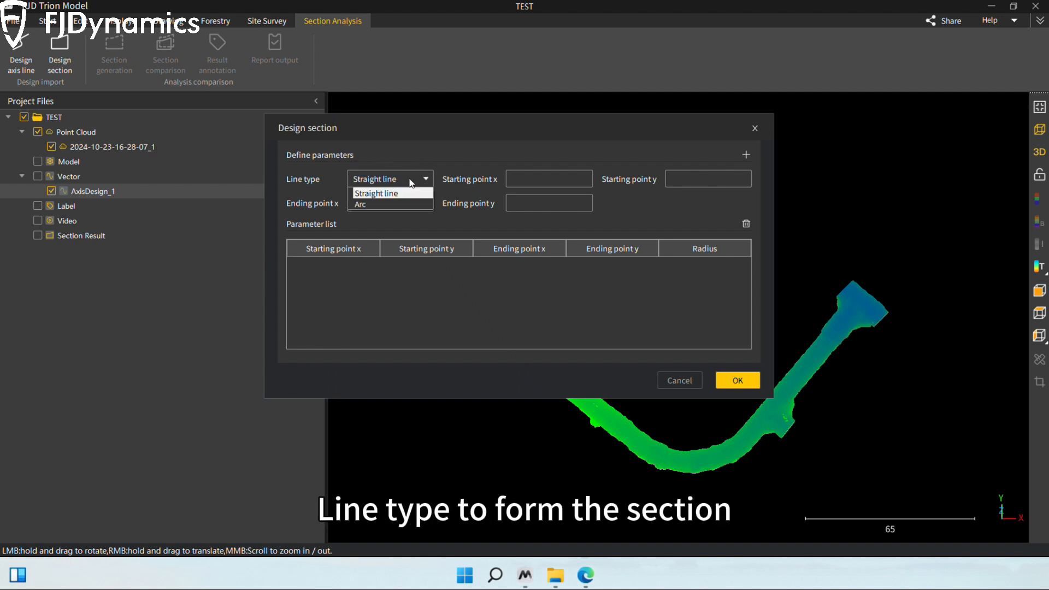
{"action": "left_click", "coordinate": [377, 203]}
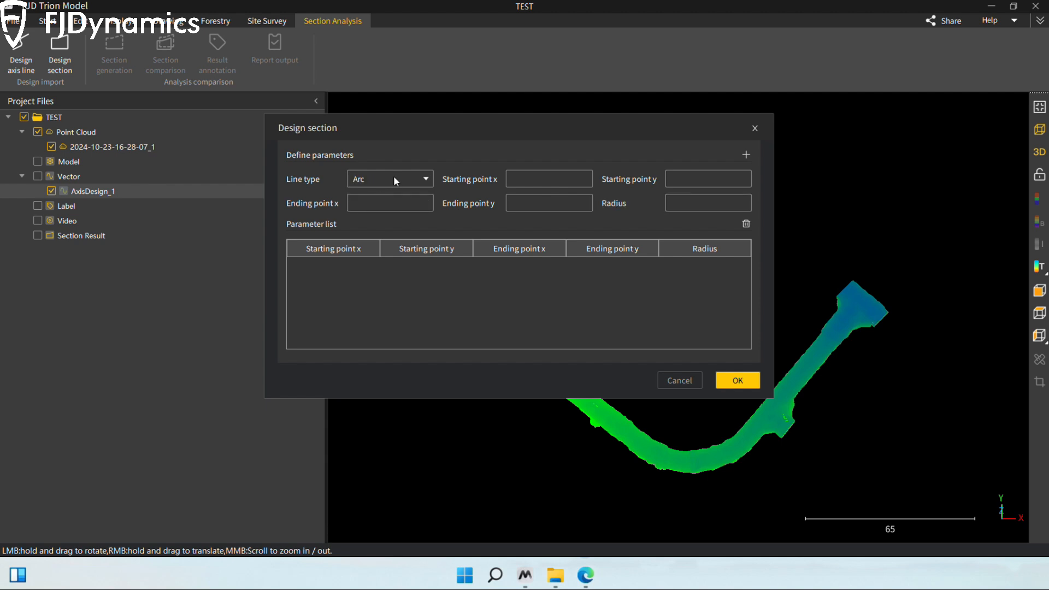
{"action": "left_click", "coordinate": [393, 177]}
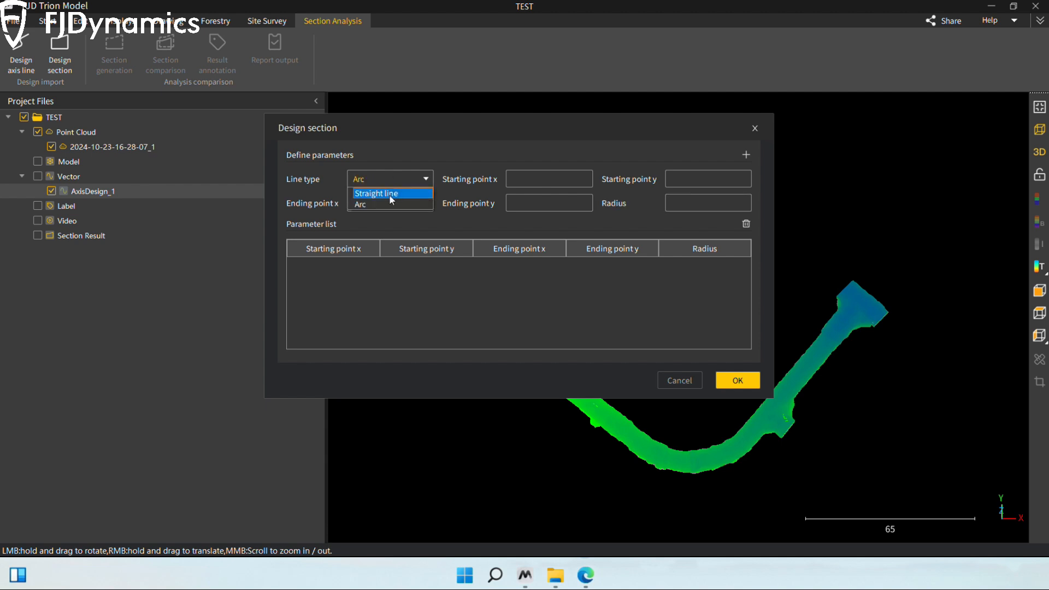
{"action": "left_click", "coordinate": [389, 193]}
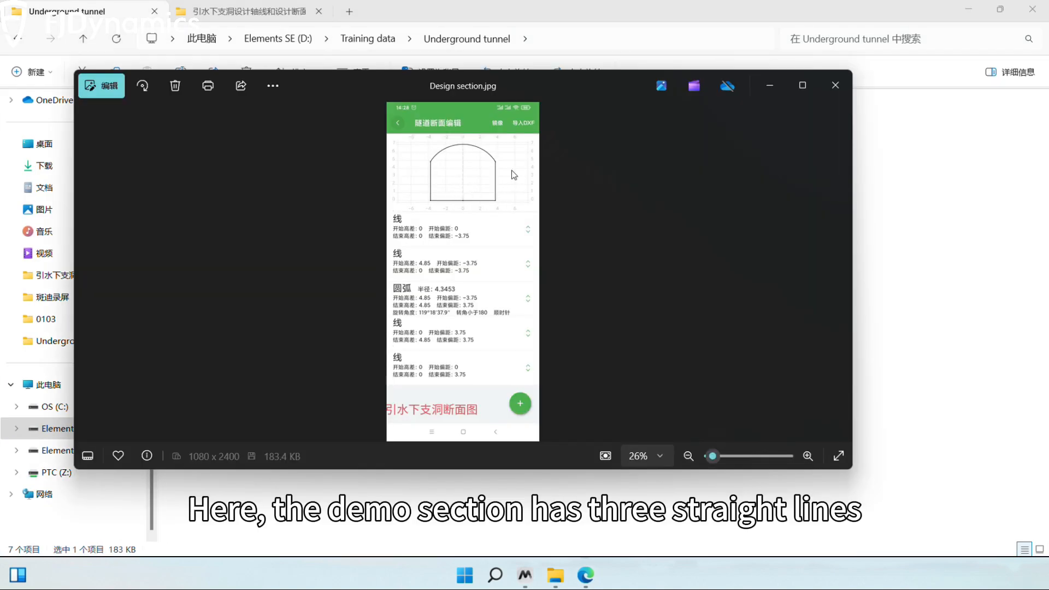
Step: Close the design section image, open Design section.txt from the Underground tunnel folder and return to the Design section dialog
{"action": "left_click", "coordinate": [832, 87]}
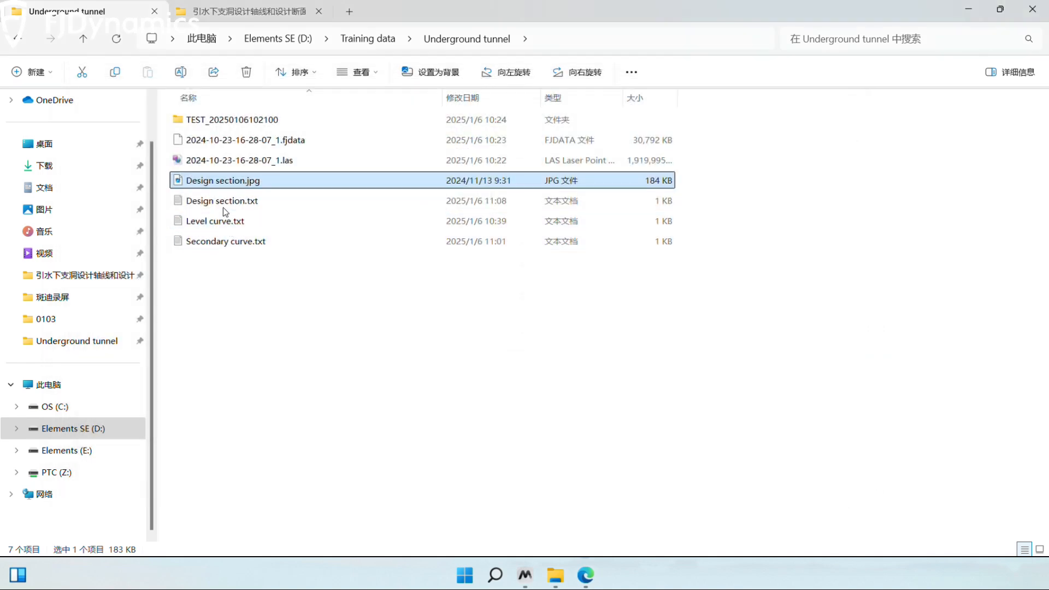
{"action": "double_click", "coordinate": [220, 202]}
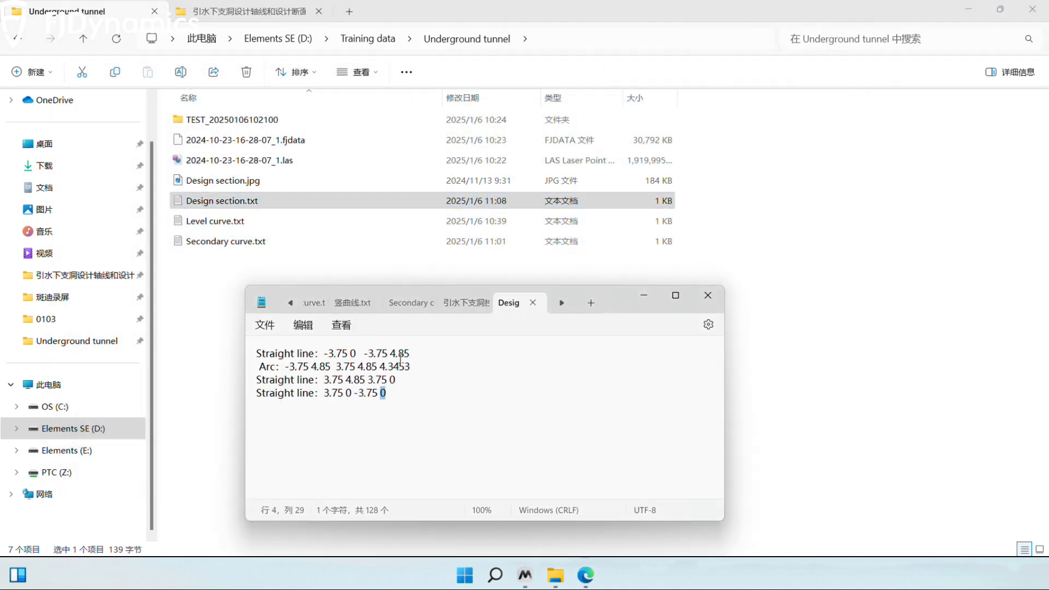
{"action": "key", "text": "shift+Home"}
{"action": "left_click", "coordinate": [969, 9]}
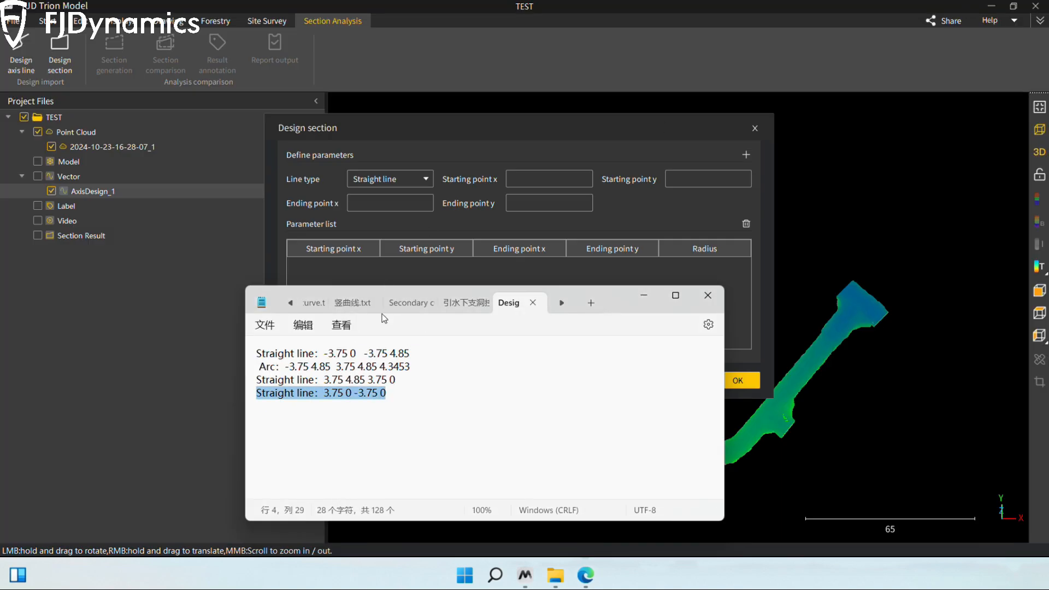
Step: Copy the first straight line's starting point from the text file, setting x to -3.75 and y to 0
{"action": "left_click_drag", "start_coordinate": [324, 353], "coordinate": [409, 354]}
{"action": "key", "text": "ctrl+c"}
{"action": "left_click", "coordinate": [527, 179]}
{"action": "key", "text": "ctrl+v"}
{"action": "key", "text": "alt+Tab"}
{"action": "key", "text": "ctrl+c"}
{"action": "left_click", "coordinate": [708, 179]}
{"action": "key", "text": "ctrl+v"}
Step: Set the first straight line's ending point to x -3.75, y 4.85 and add it to the parameter list
{"action": "key", "text": "alt+Tab"}
{"action": "key", "text": "ctrl+c"}
{"action": "left_click", "coordinate": [390, 202]}
{"action": "key", "text": "ctrl+v"}
{"action": "key", "text": "alt+Tab"}
{"action": "key", "text": "ctrl+c"}
{"action": "left_click", "coordinate": [538, 203]}
{"action": "key", "text": "ctrl+v"}
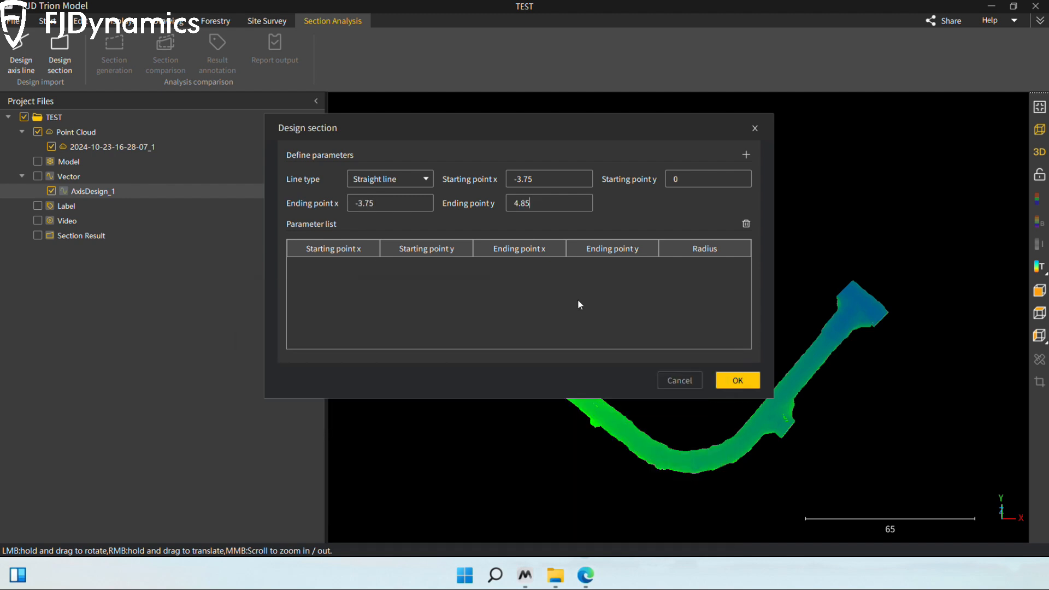
{"action": "left_click", "coordinate": [746, 155]}
Step: Choose Arc as the line type and set its starting point to x -3.75, y 4.85 from the text file
{"action": "left_click", "coordinate": [418, 180]}
{"action": "left_click", "coordinate": [386, 202]}
{"action": "key", "text": "alt+Tab"}
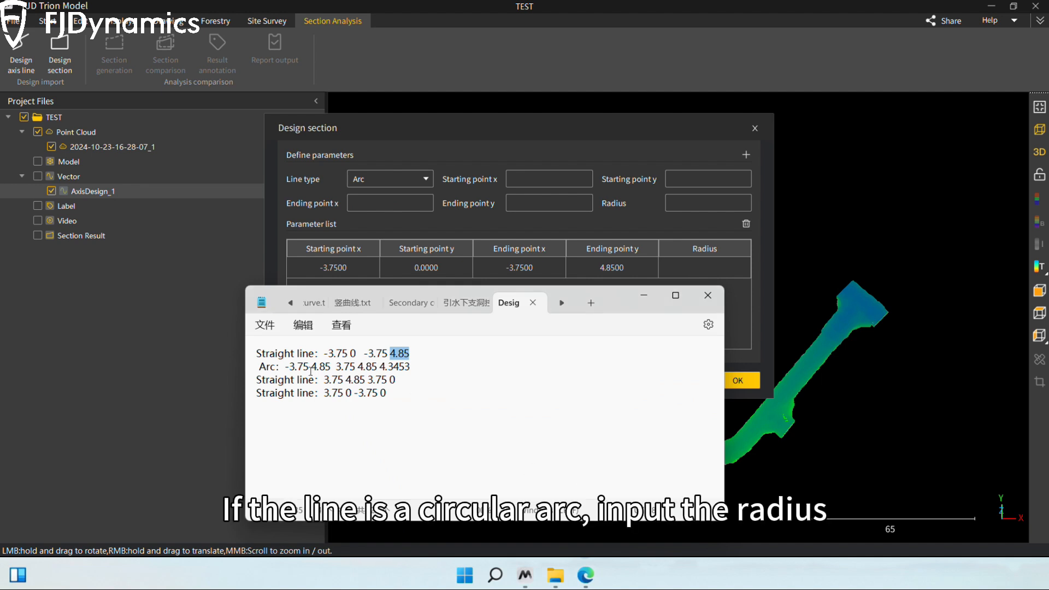
{"action": "left_click_drag", "start_coordinate": [285, 366], "coordinate": [410, 366]}
{"action": "key", "text": "ctrl+c"}
{"action": "key", "text": "alt+Tab"}
{"action": "left_click", "coordinate": [521, 178]}
{"action": "key", "text": "ctrl+v"}
{"action": "key", "text": "alt+Tab"}
{"action": "key", "text": "ctrl+c"}
{"action": "key", "text": "alt+Tab"}
{"action": "left_click", "coordinate": [708, 178]}
{"action": "key", "text": "ctrl+v"}
Step: Set the arc's ending point to x 3.75, y 4.85 with radius 4.3453 and add it to the parameter list
{"action": "key", "text": "alt+Tab"}
{"action": "key", "text": "ctrl+c"}
{"action": "key", "text": "alt+Tab"}
{"action": "left_click", "coordinate": [367, 203]}
{"action": "key", "text": "ctrl+v"}
{"action": "key", "text": "alt+Tab"}
{"action": "key", "text": "ctrl+c"}
{"action": "key", "text": "alt+Tab"}
{"action": "left_click", "coordinate": [521, 203]}
{"action": "key", "text": "ctrl+v"}
{"action": "key", "text": "alt+Tab"}
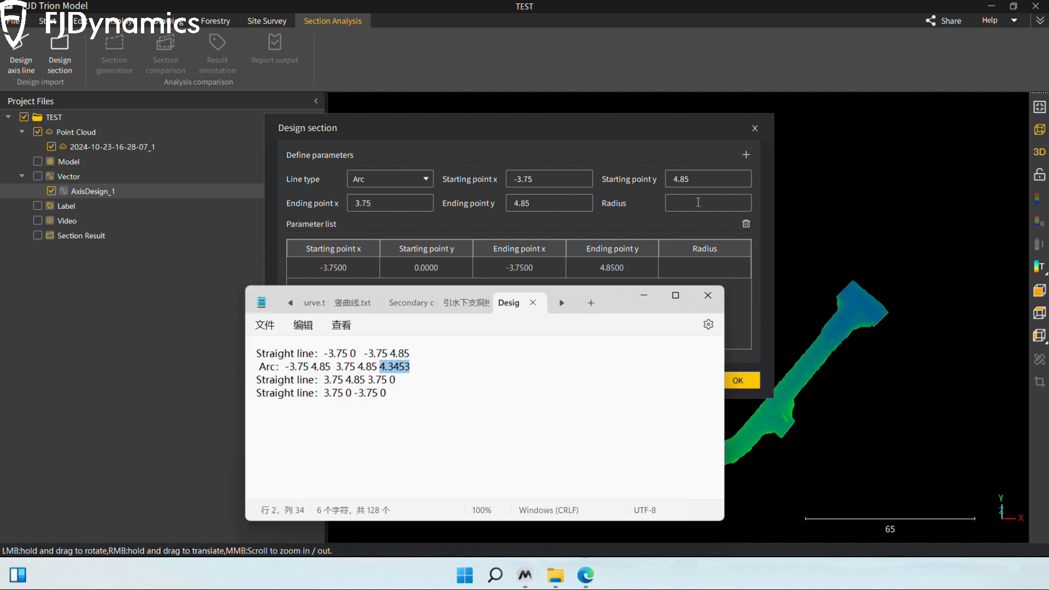
{"action": "key", "text": "ctrl+c"}
{"action": "key", "text": "alt+Tab"}
{"action": "left_click", "coordinate": [705, 203]}
{"action": "key", "text": "ctrl+v"}
{"action": "left_click", "coordinate": [746, 155]}
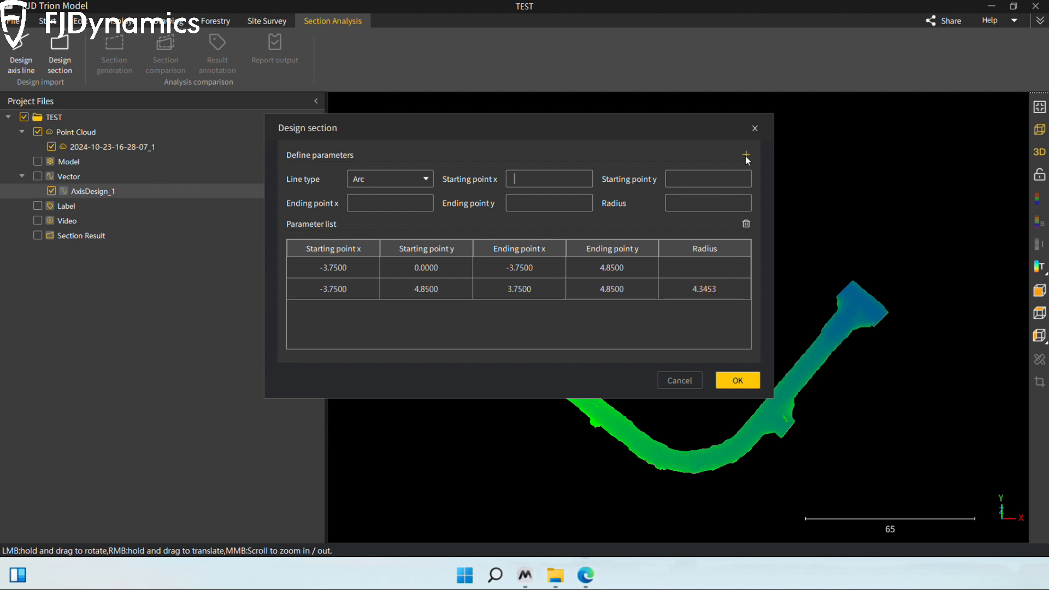
Step: Switch the line type back to Straight line and set the starting point to x 3.75, y 4.85
{"action": "left_click", "coordinate": [425, 178]}
{"action": "left_click", "coordinate": [365, 191]}
{"action": "key", "text": "alt+Tab"}
{"action": "key", "text": "ctrl+c"}
{"action": "left_click_drag", "start_coordinate": [329, 379], "coordinate": [389, 380]}
{"action": "key", "text": "alt+Tab"}
{"action": "left_click", "coordinate": [550, 179]}
{"action": "key", "text": "ctrl+v"}
{"action": "key", "text": "alt+Tab"}
{"action": "key", "text": "ctrl+c"}
{"action": "key", "text": "alt+Tab"}
{"action": "left_click", "coordinate": [708, 178]}
{"action": "key", "text": "ctrl+v"}
Step: Set the second straight line's ending point to x 3.75, y 0 and add it to the parameter list
{"action": "key", "text": "alt+Tab"}
{"action": "key", "text": "ctrl+c"}
{"action": "left_click", "coordinate": [391, 206]}
{"action": "key", "text": "ctrl+v"}
{"action": "key", "text": "alt+Tab"}
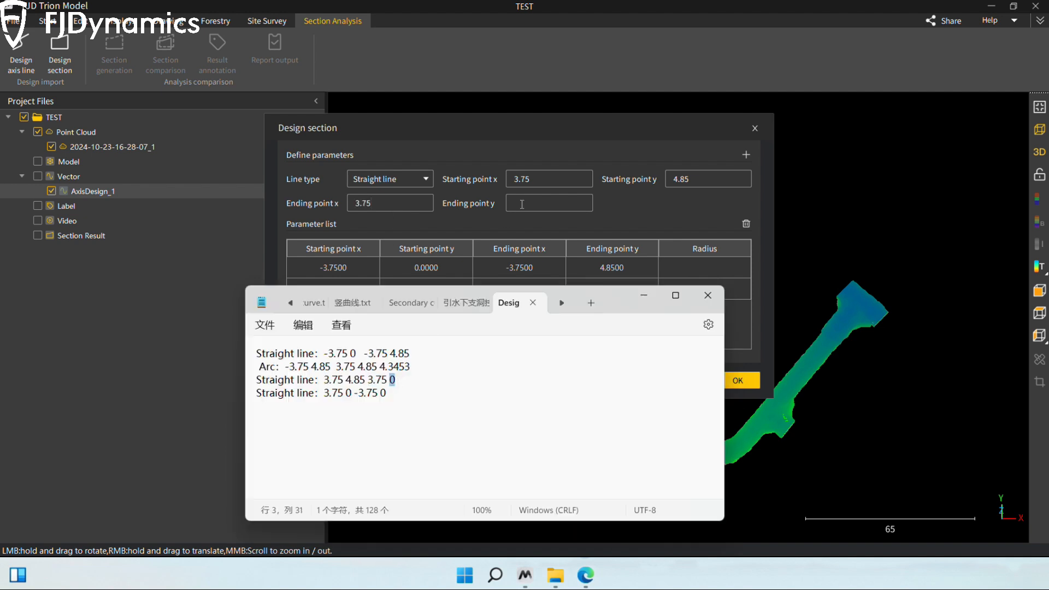
{"action": "left_click", "coordinate": [520, 204]}
{"action": "key", "text": "ctrl+v"}
{"action": "left_click", "coordinate": [746, 155]}
Step: Set the last straight line's starting point to x 3.75, y 0 from the text file
{"action": "left_click", "coordinate": [552, 180]}
{"action": "left_click", "coordinate": [678, 574]}
{"action": "left_click_drag", "start_coordinate": [324, 394], "coordinate": [343, 396]}
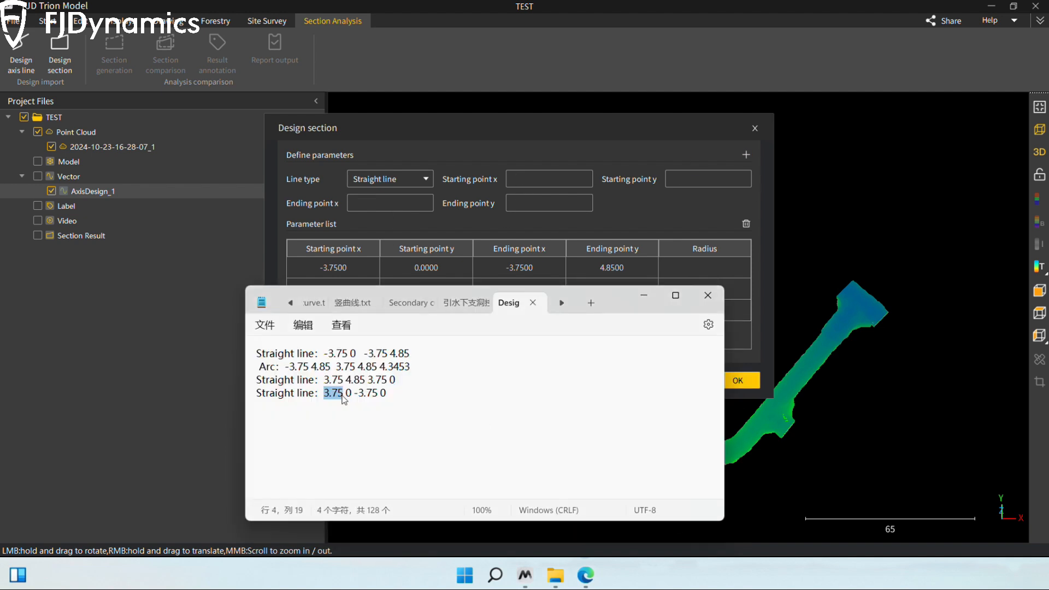
{"action": "key", "text": "ctrl+c"}
{"action": "left_click", "coordinate": [551, 183]}
{"action": "key", "text": "ctrl+v"}
{"action": "key", "text": "alt+Tab"}
{"action": "key", "text": "ctrl+c"}
{"action": "left_click", "coordinate": [676, 179]}
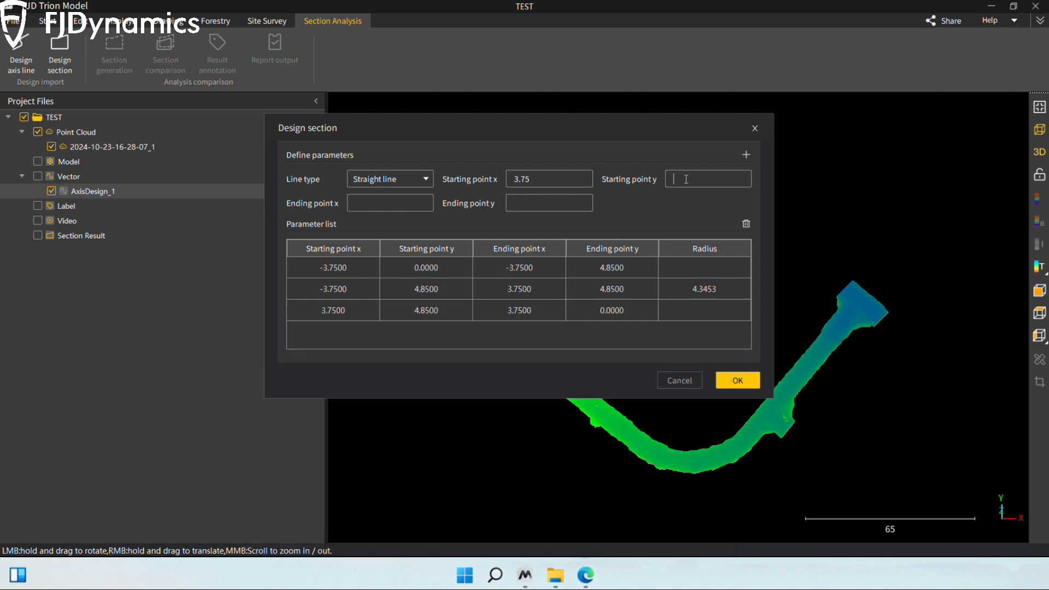
{"action": "key", "text": "ctrl+v"}
Step: Set the last straight line's ending point to x -3.75, y 0, add it and generate the design section
{"action": "left_click", "coordinate": [588, 575]}
{"action": "left_click_drag", "start_coordinate": [354, 396], "coordinate": [386, 394]}
{"action": "left_click", "coordinate": [390, 203]}
{"action": "key", "text": "ctrl+v"}
{"action": "left_click", "coordinate": [663, 573]}
{"action": "left_click", "coordinate": [538, 203]}
{"action": "key", "text": "ctrl+v"}
{"action": "left_click", "coordinate": [746, 155]}
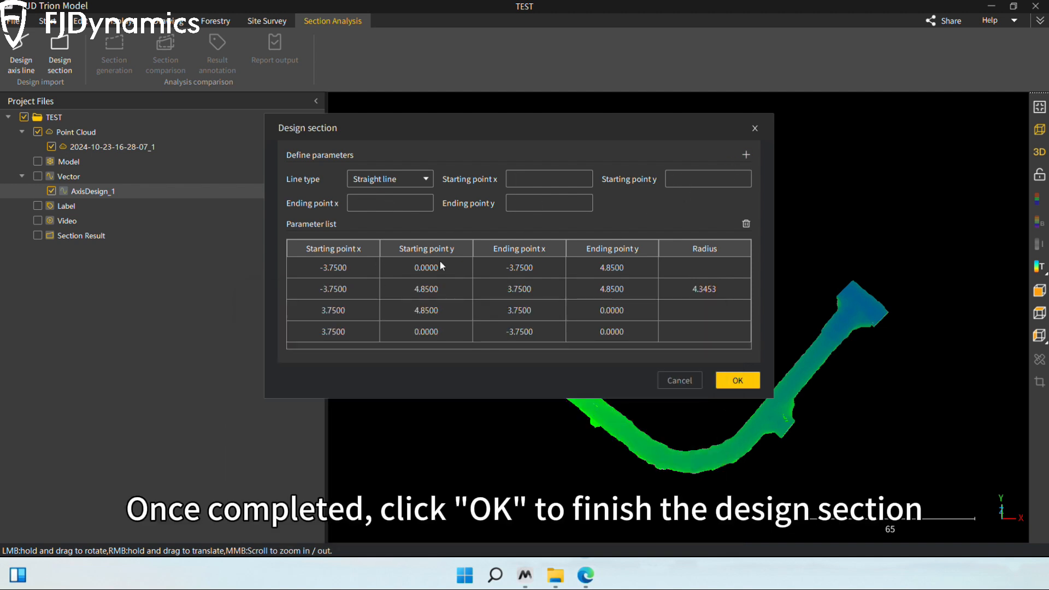
{"action": "left_click", "coordinate": [738, 380]}
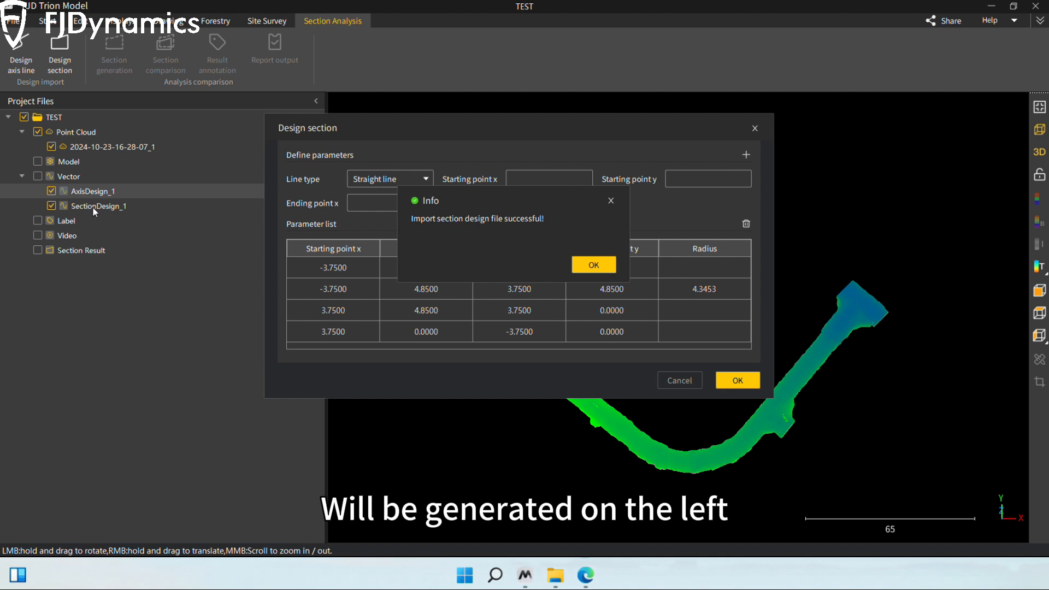
{"action": "left_click", "coordinate": [593, 265]}
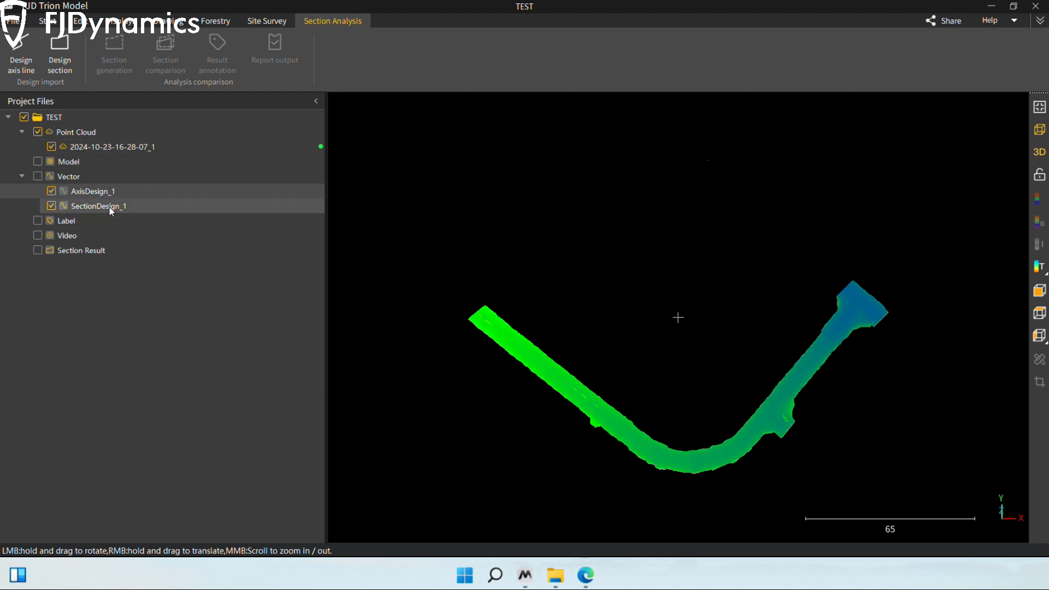
{"action": "left_click", "coordinate": [110, 148]}
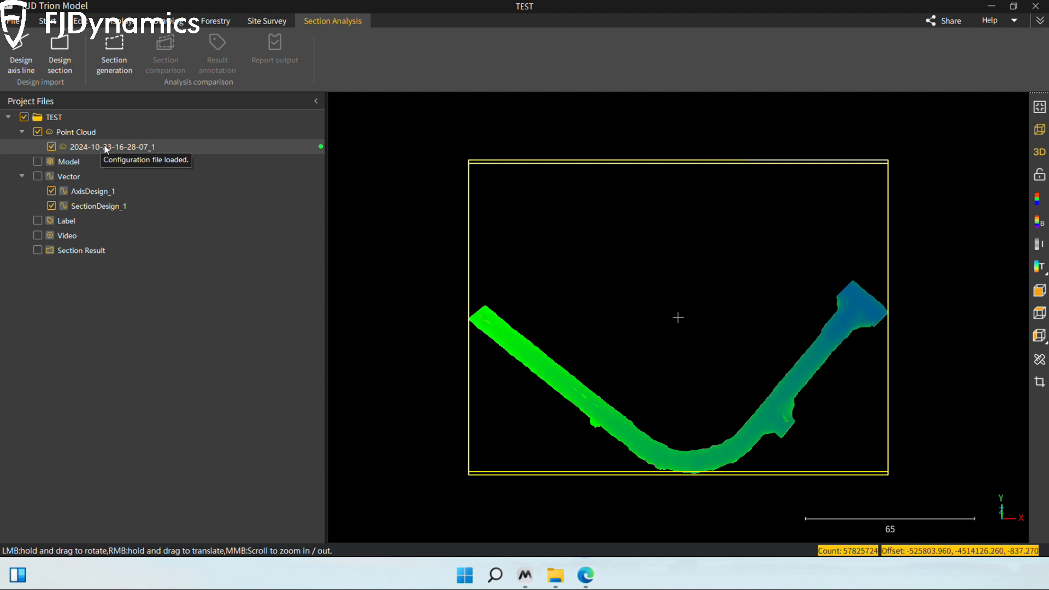
{"action": "left_click", "coordinate": [113, 60]}
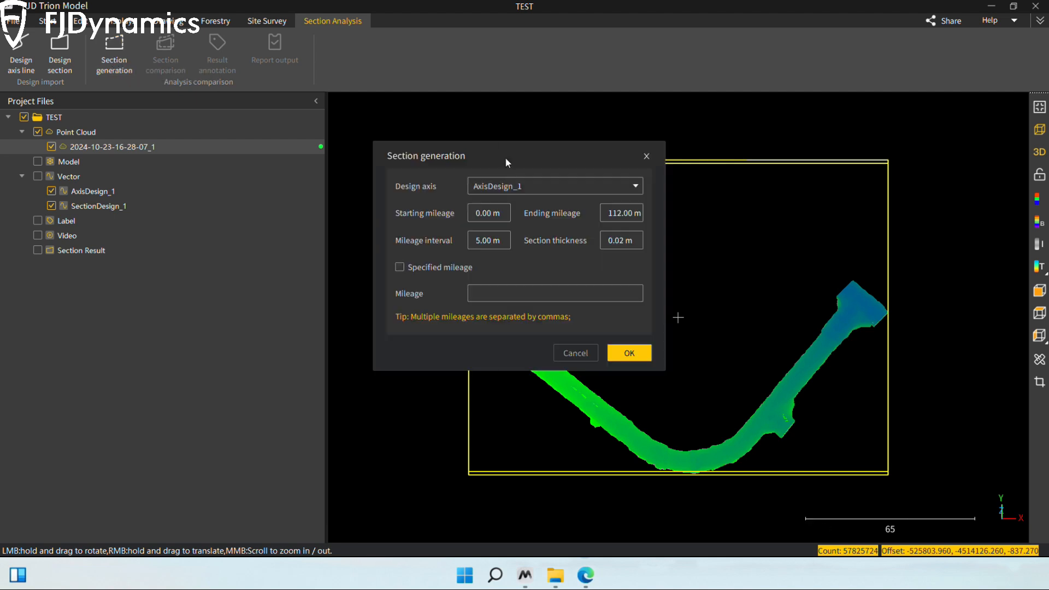
{"action": "left_click", "coordinate": [522, 187]}
{"action": "left_click", "coordinate": [510, 201]}
{"action": "left_click_drag", "start_coordinate": [492, 214], "coordinate": [474, 214]}
{"action": "left_click_drag", "start_coordinate": [609, 214], "coordinate": [633, 213]}
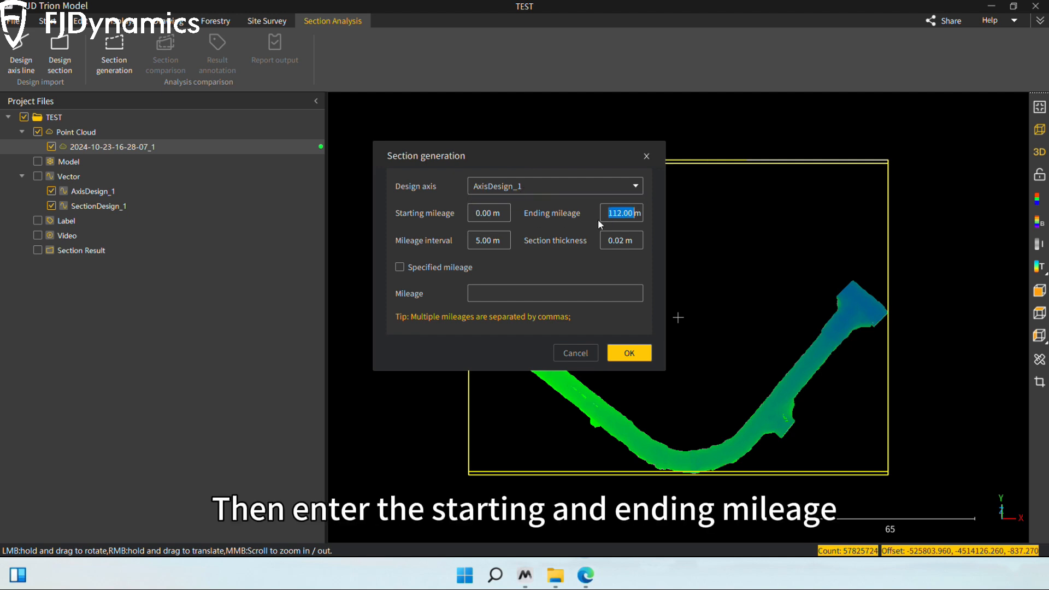
Step: Set the mileage interval to 10 m, specify extra mileages 6, 12 and 18, and generate the sections
{"action": "left_click_drag", "start_coordinate": [491, 241], "coordinate": [477, 241]}
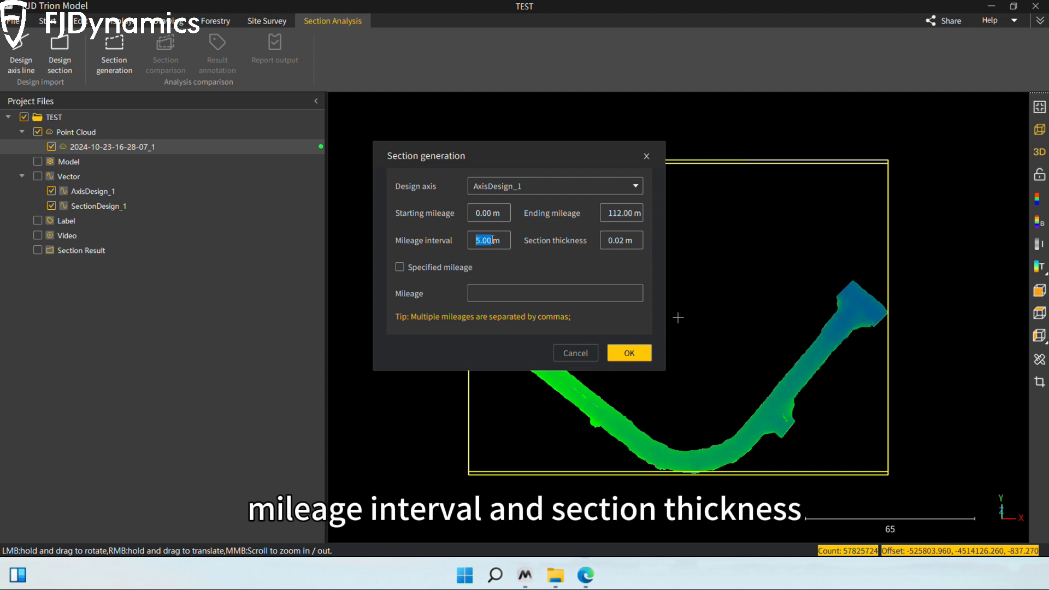
{"action": "type", "text": "10"}
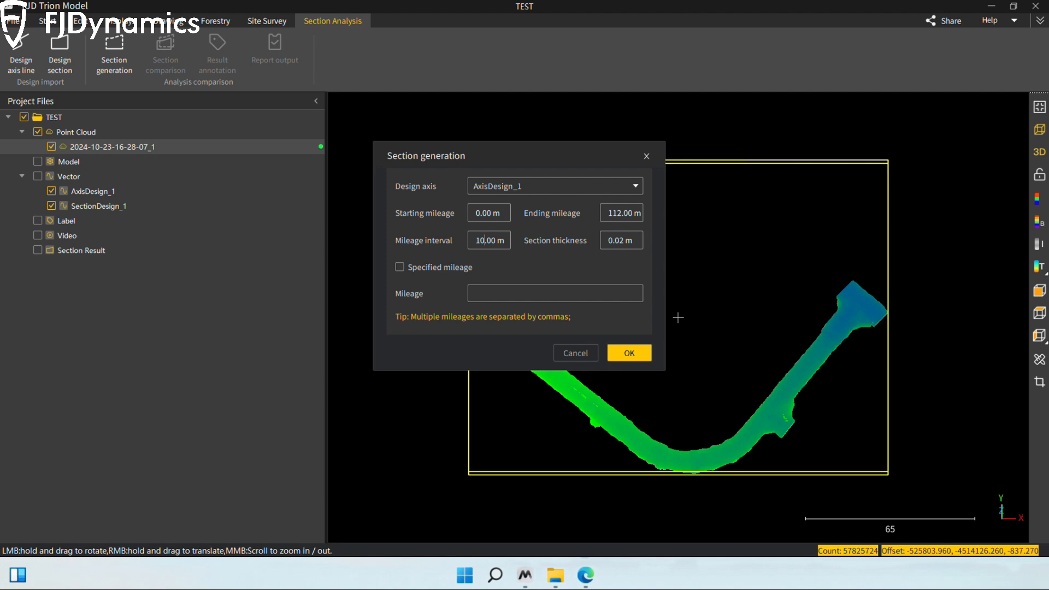
{"action": "left_click", "coordinate": [400, 267]}
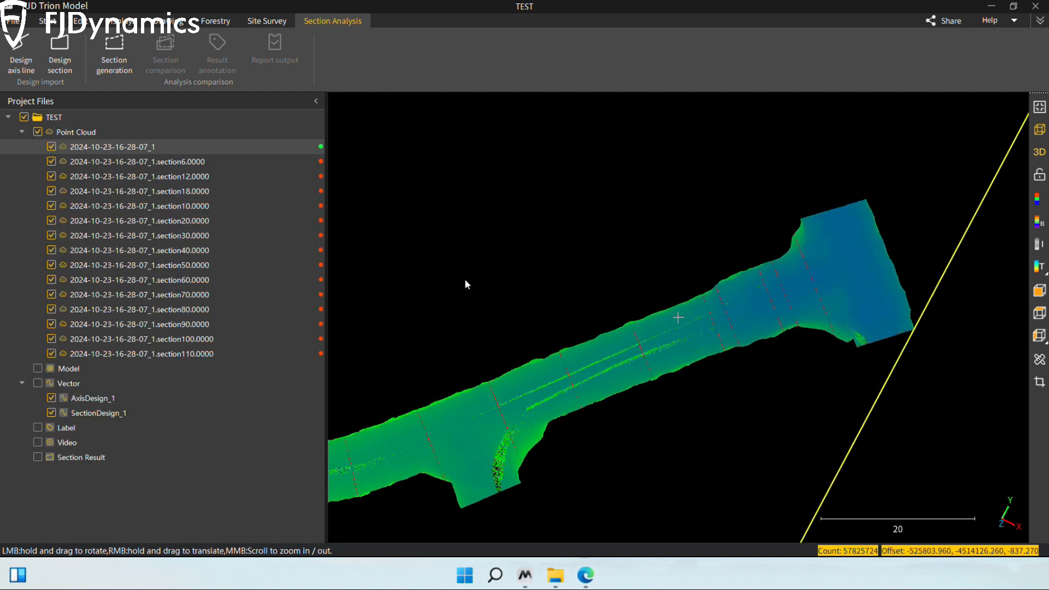
Step: Examine where the generated sections lie along the tunnel point cloud
{"action": "scroll", "coordinate": [466, 282], "scroll_direction": "down", "scroll_amount": 4}
{"action": "left_click_drag", "start_coordinate": [491, 317], "coordinate": [696, 343]}
{"action": "scroll", "coordinate": [678, 336], "scroll_direction": "up", "scroll_amount": 2}
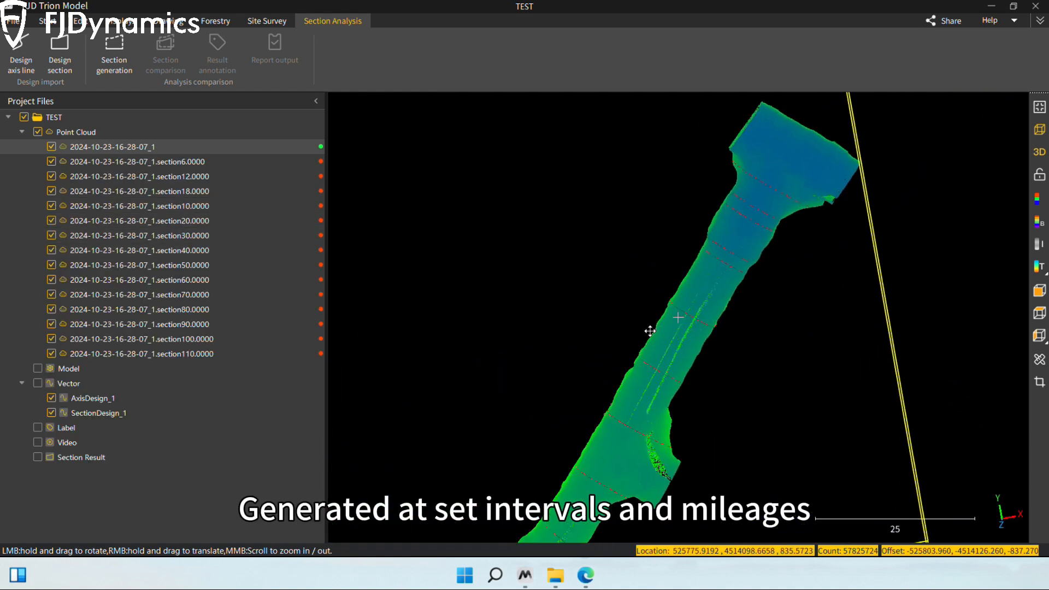
{"action": "right_click_drag", "start_coordinate": [650, 331], "coordinate": [635, 278]}
{"action": "scroll", "coordinate": [635, 277], "scroll_direction": "up", "scroll_amount": 2}
{"action": "scroll", "coordinate": [624, 304], "scroll_direction": "up", "scroll_amount": 2}
{"action": "left_click_drag", "start_coordinate": [583, 349], "coordinate": [382, 284]}
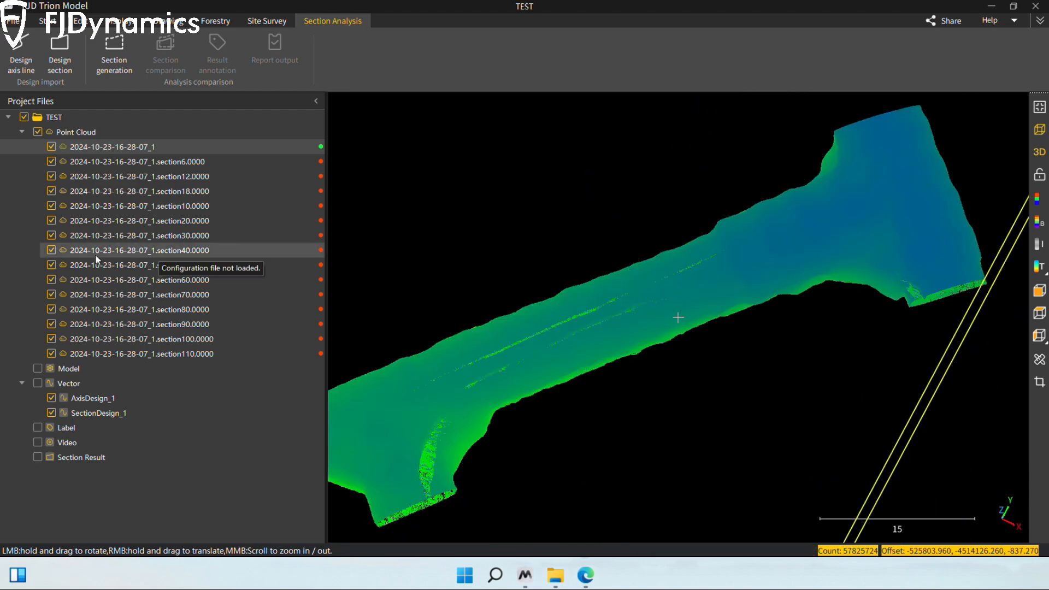
Step: Select the generated section at mileage 40, check its location in the tunnel and start Section comparison
{"action": "left_click", "coordinate": [95, 253]}
{"action": "scroll", "coordinate": [568, 326], "scroll_direction": "up", "scroll_amount": 3}
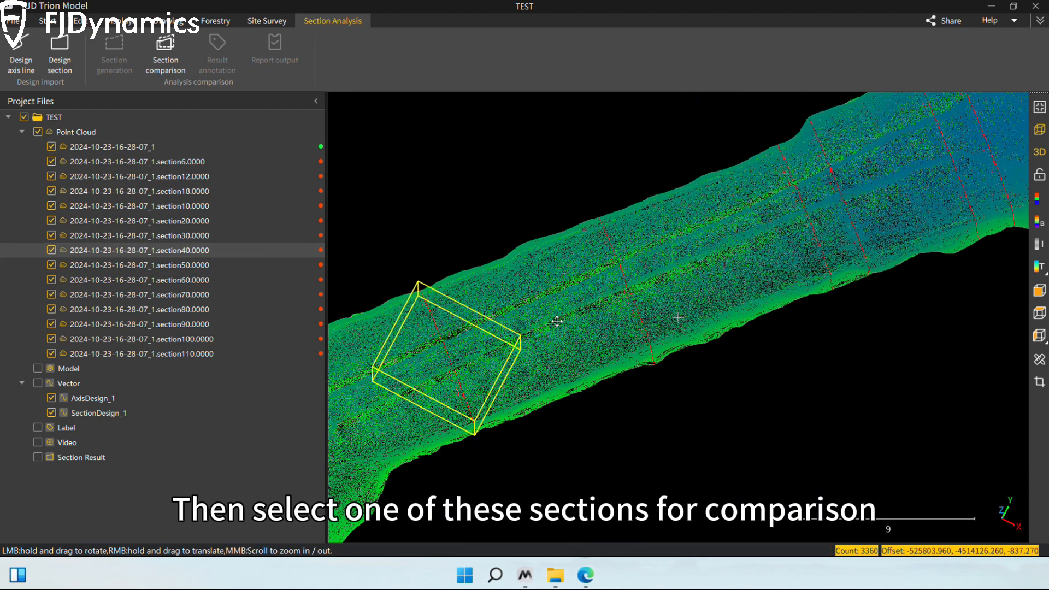
{"action": "left_click_drag", "start_coordinate": [557, 321], "coordinate": [567, 344]}
{"action": "scroll", "coordinate": [567, 344], "scroll_direction": "up", "scroll_amount": 3}
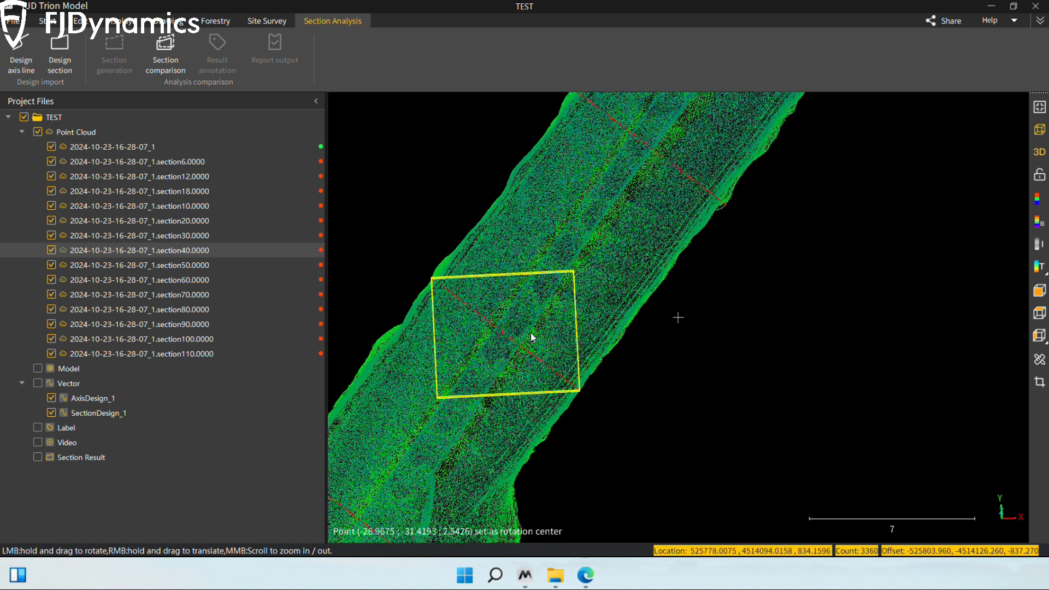
{"action": "right_click_drag", "start_coordinate": [534, 337], "coordinate": [576, 359]}
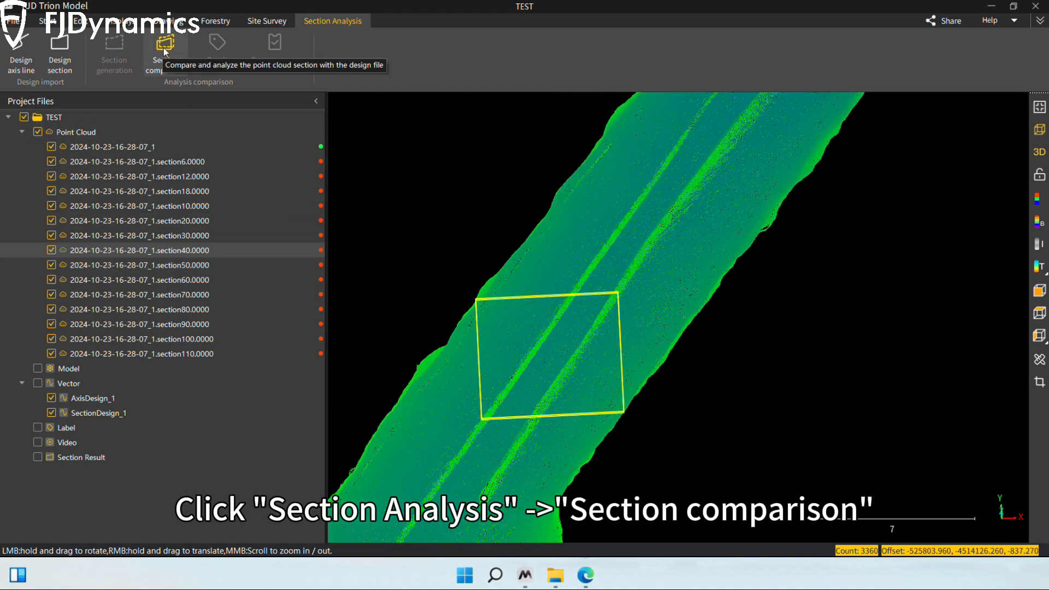
{"action": "left_click", "coordinate": [163, 47]}
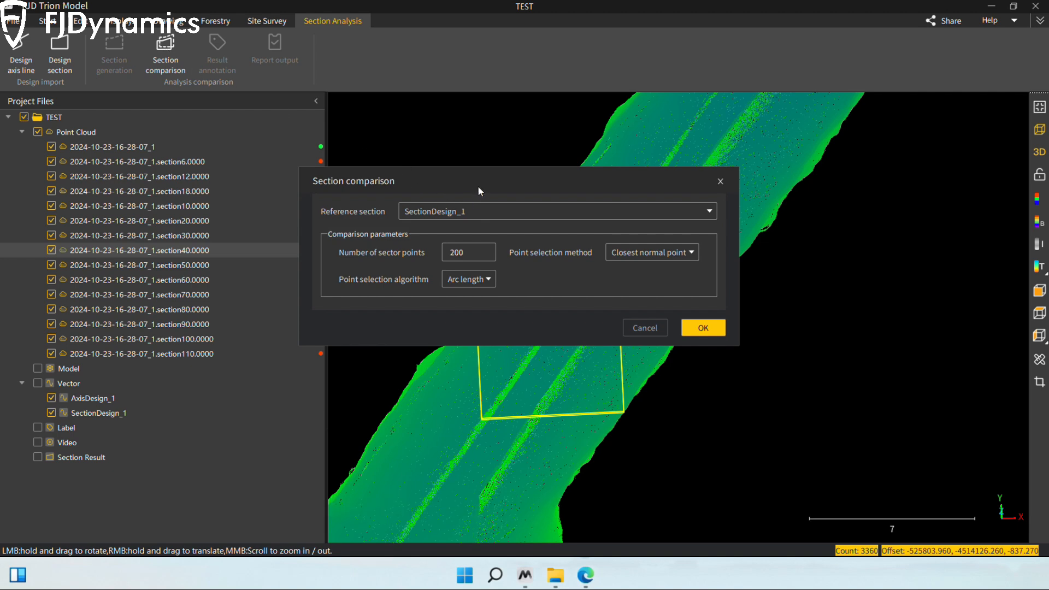
Step: Compare the mileage 40 section with SectionDesign_1 using 200 sector points, the Closest normal point method and the Arc length algorithm
{"action": "left_click_drag", "start_coordinate": [478, 191], "coordinate": [522, 181]}
{"action": "left_click", "coordinate": [522, 202]}
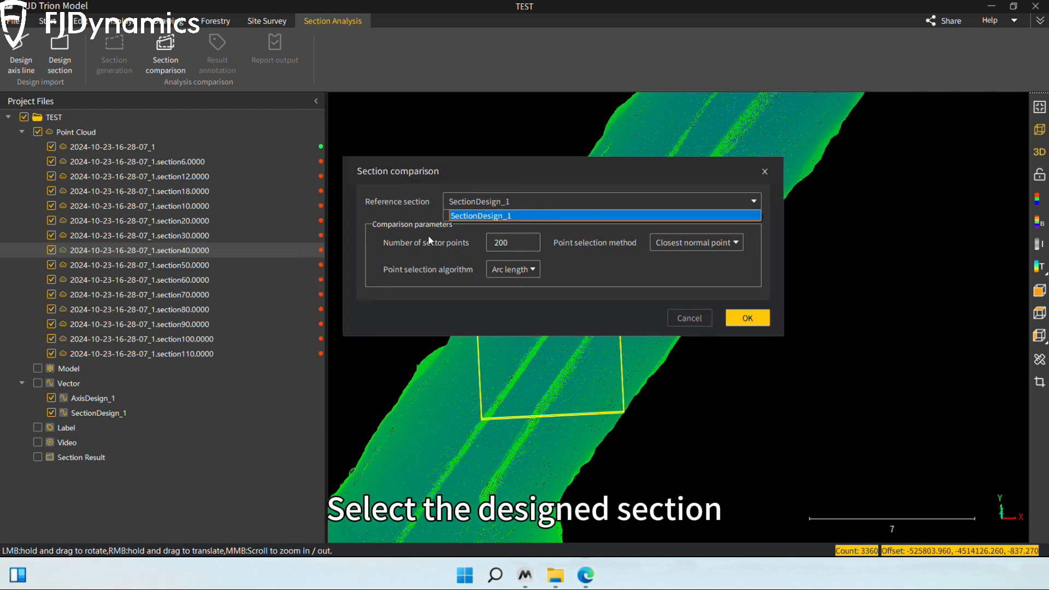
{"action": "left_click", "coordinate": [503, 201]}
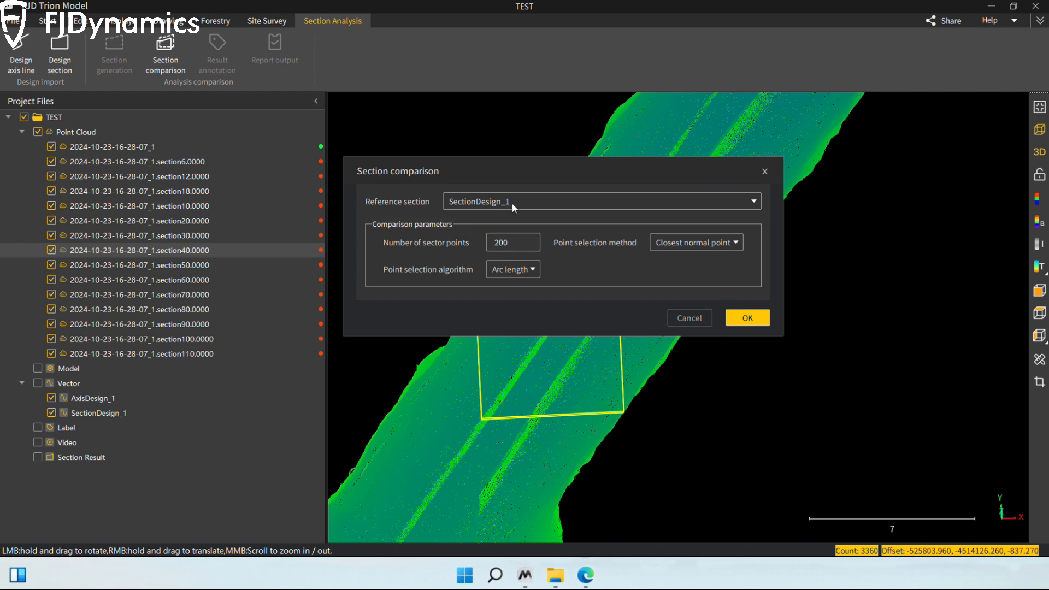
{"action": "left_click_drag", "start_coordinate": [512, 245], "coordinate": [484, 245]}
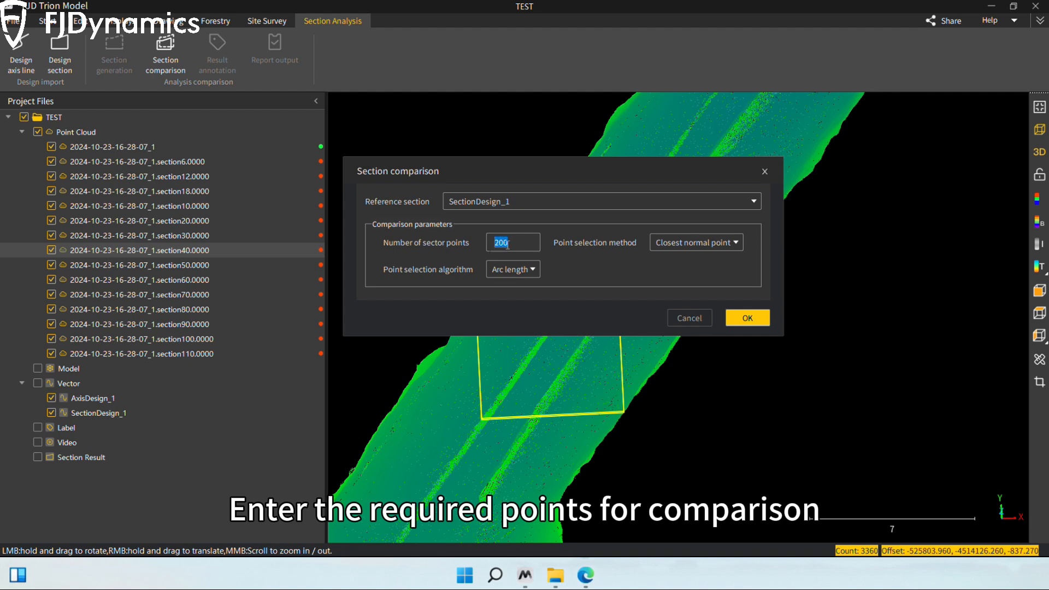
{"action": "left_click", "coordinate": [507, 244]}
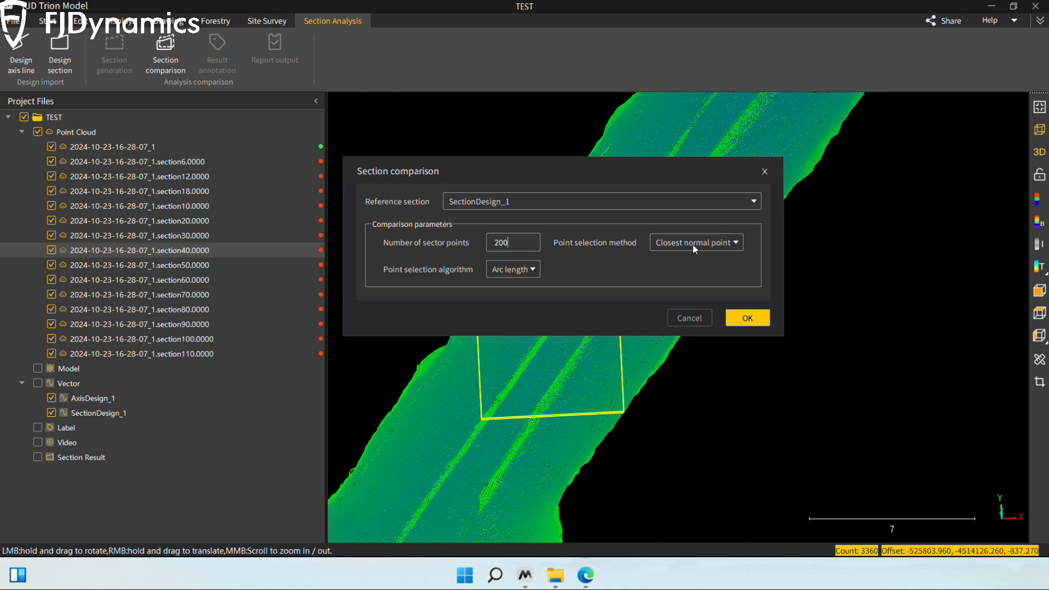
{"action": "left_click", "coordinate": [746, 318]}
{"action": "left_click", "coordinate": [604, 286]}
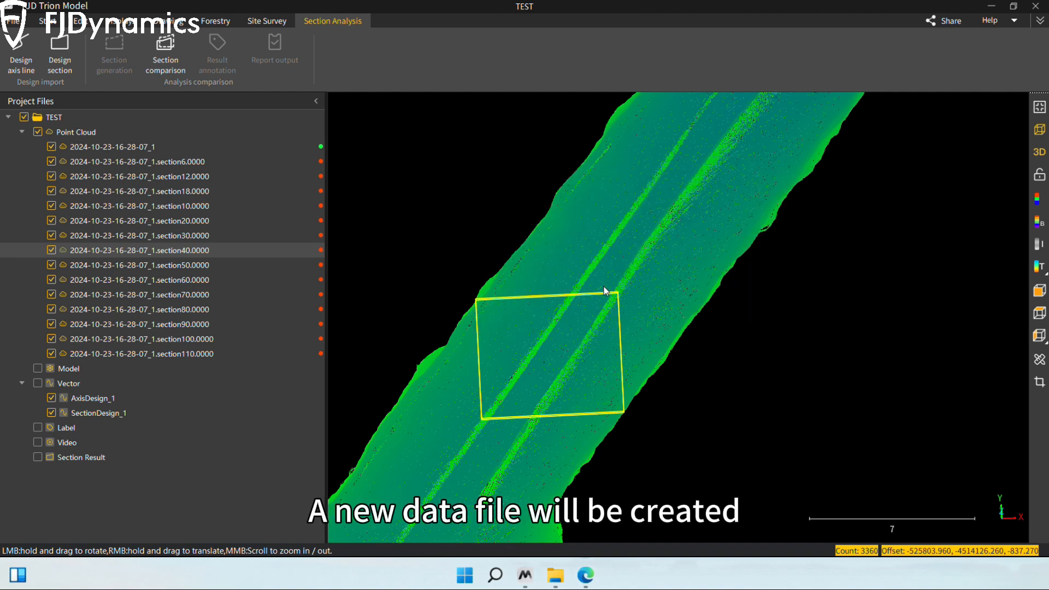
Step: Hide all point clouds and inspect the mileage 40 comparison result against the design outline
{"action": "scroll", "coordinate": [802, 291], "scroll_direction": "up", "scroll_amount": 2}
{"action": "right_click_drag", "start_coordinate": [712, 309], "coordinate": [692, 316]}
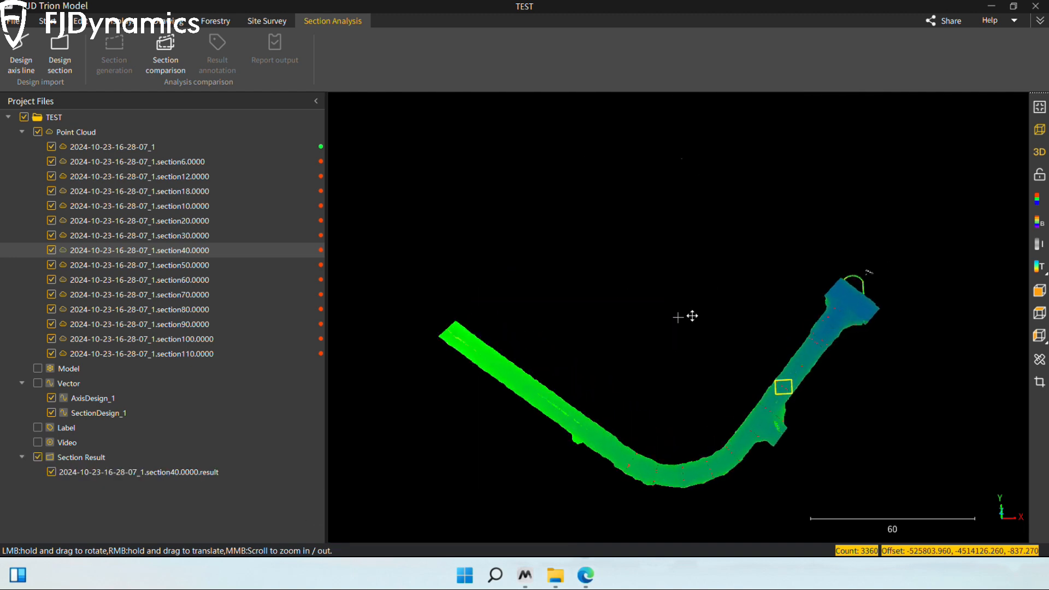
{"action": "right_click_drag", "start_coordinate": [858, 296], "coordinate": [581, 336]}
{"action": "scroll", "coordinate": [581, 337], "scroll_direction": "up", "scroll_amount": 10}
{"action": "right_click_drag", "start_coordinate": [471, 330], "coordinate": [596, 329]}
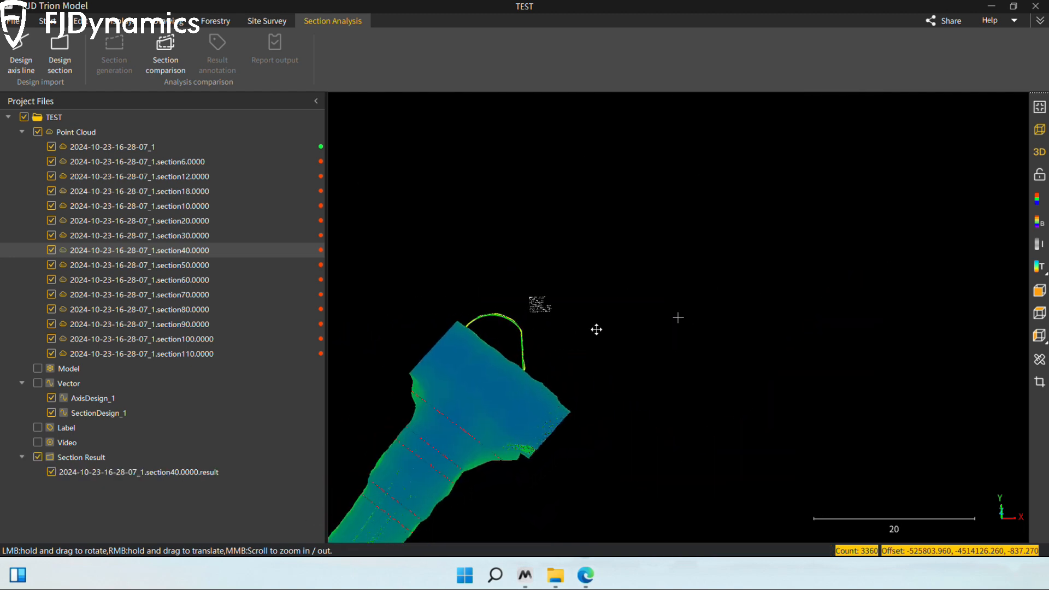
{"action": "scroll", "coordinate": [601, 328], "scroll_direction": "up", "scroll_amount": 4}
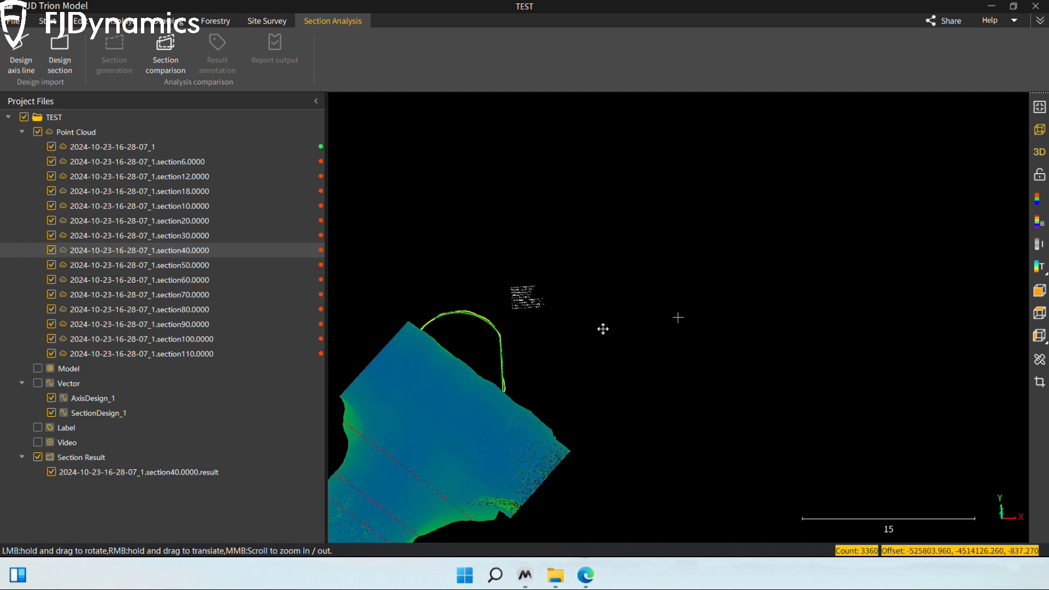
{"action": "left_click", "coordinate": [38, 132]}
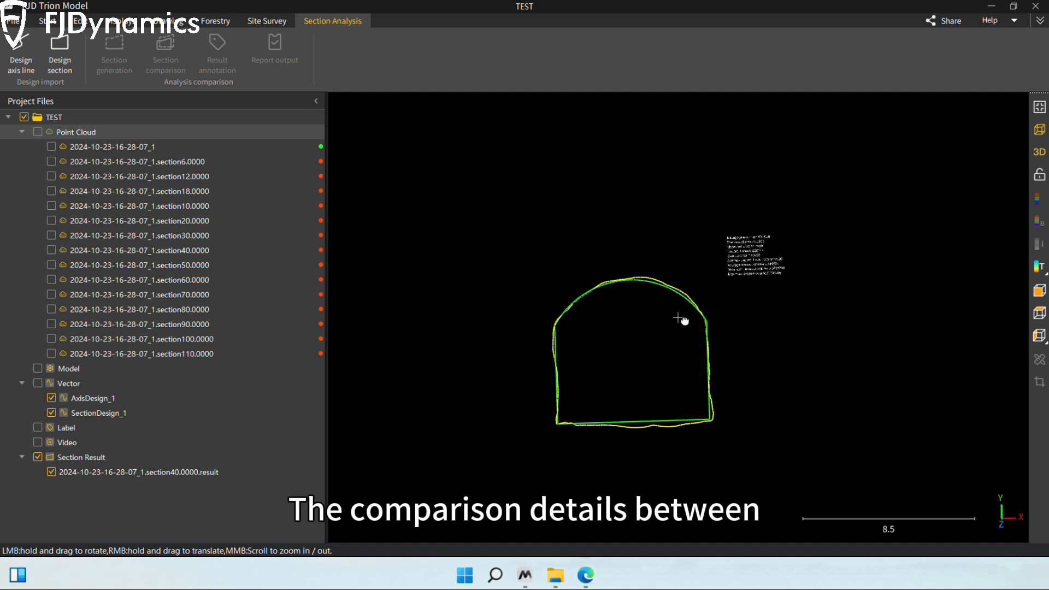
{"action": "scroll", "coordinate": [674, 321], "scroll_direction": "up", "scroll_amount": 3}
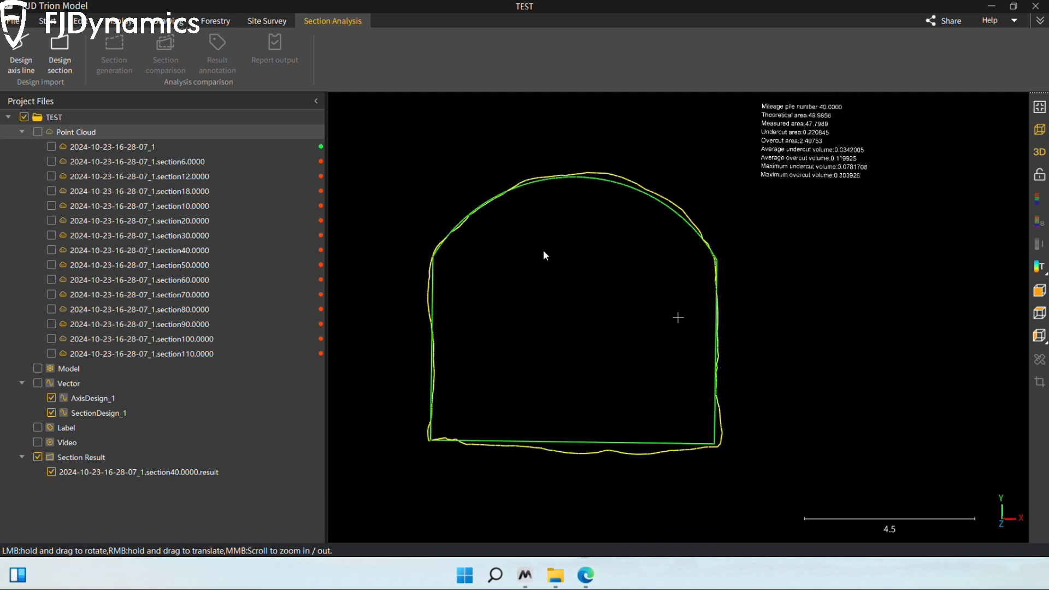
Step: Start Result annotation for the mileage 40 comparison result, keeping the section outline uncovered
{"action": "left_click", "coordinate": [112, 475]}
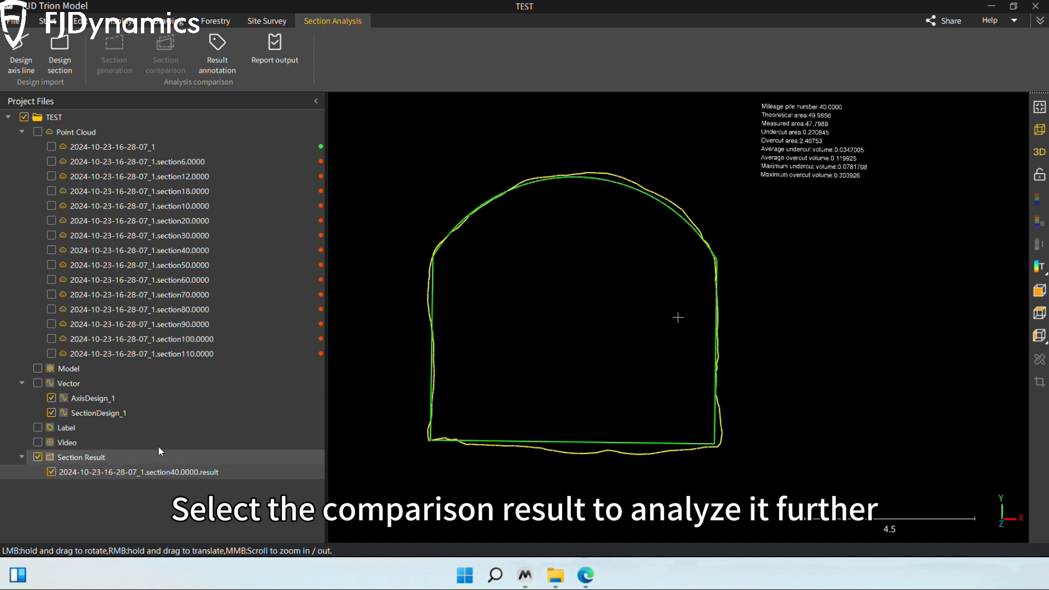
{"action": "left_click", "coordinate": [217, 57]}
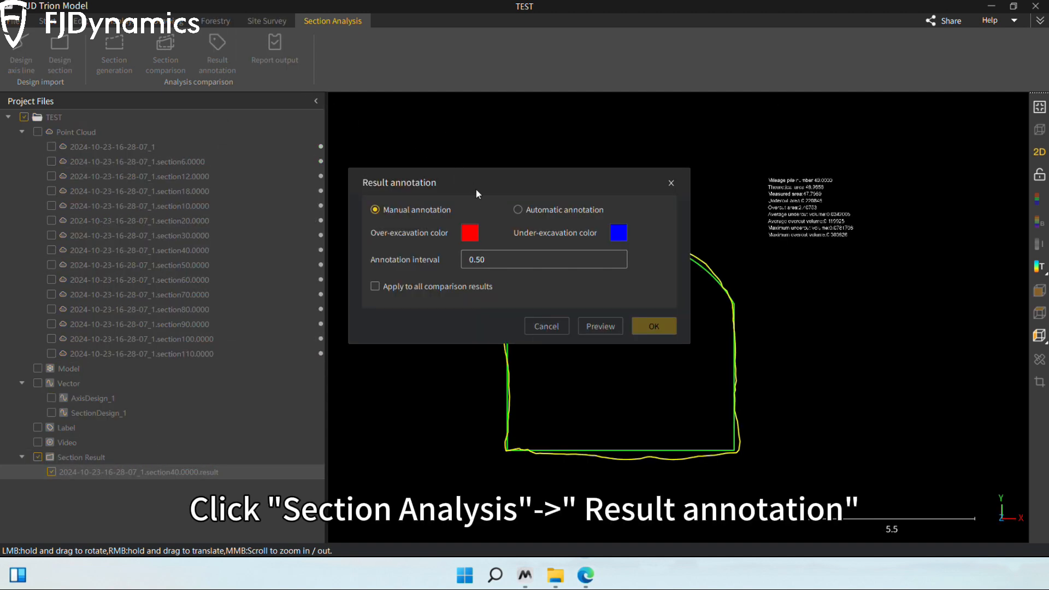
{"action": "mouse_move", "coordinate": [476, 190]}
{"action": "left_mouse_down"}
{"action": "mouse_move", "coordinate": [487, 106]}
{"action": "mouse_move", "coordinate": [843, 112]}
{"action": "left_mouse_up"}
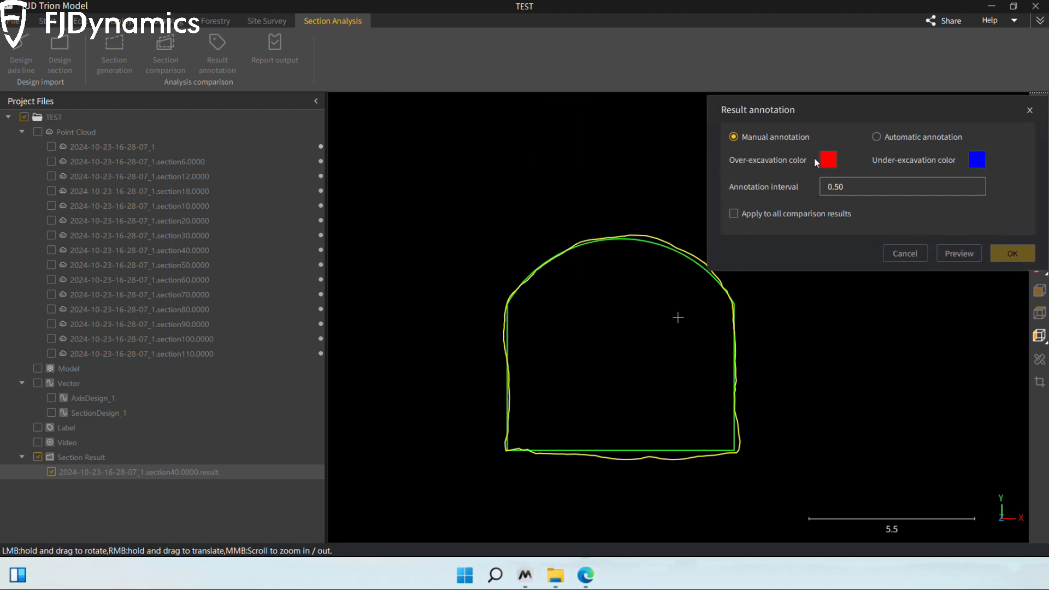
Step: Manually annotate the deviation at four points along the section outline, from the crown down to where the arch meets the wall
{"action": "scroll", "coordinate": [679, 265], "scroll_direction": "up", "scroll_amount": 5}
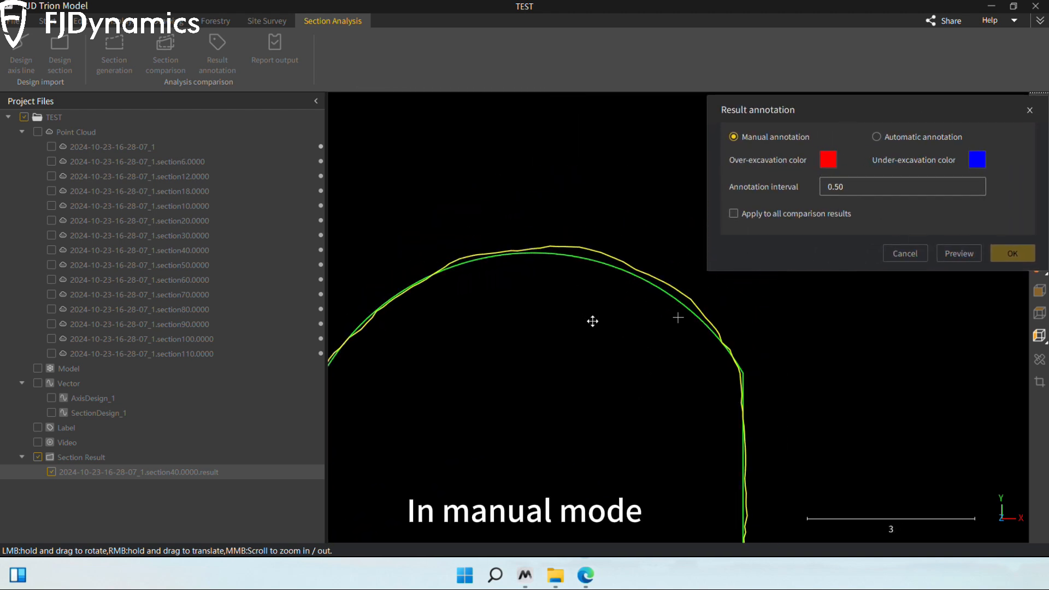
{"action": "left_click", "coordinate": [534, 267]}
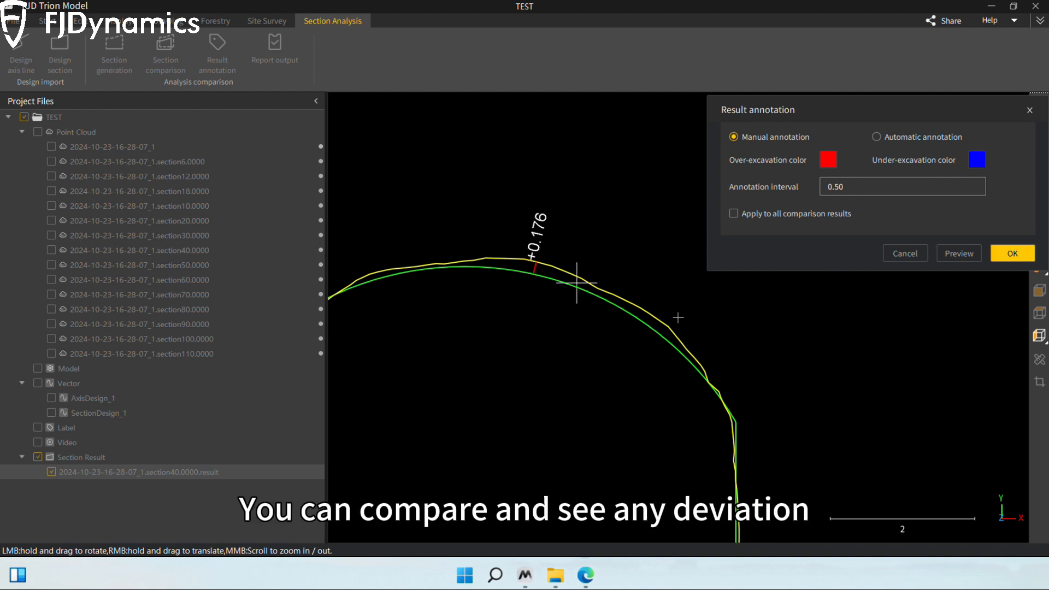
{"action": "left_click", "coordinate": [597, 290]}
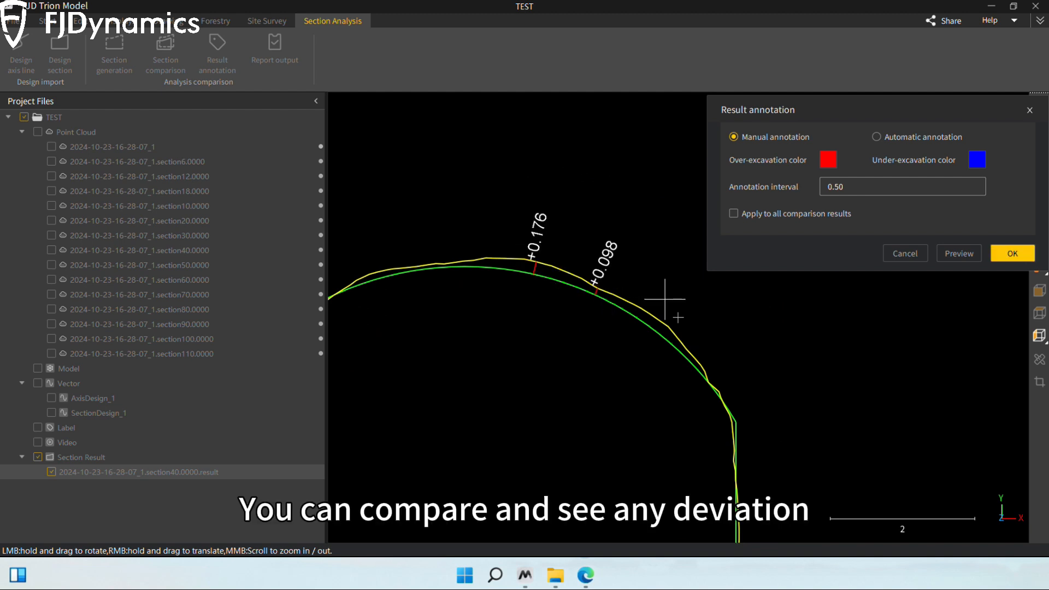
{"action": "left_click", "coordinate": [678, 338]}
{"action": "scroll", "coordinate": [733, 370], "scroll_direction": "down", "scroll_amount": 2}
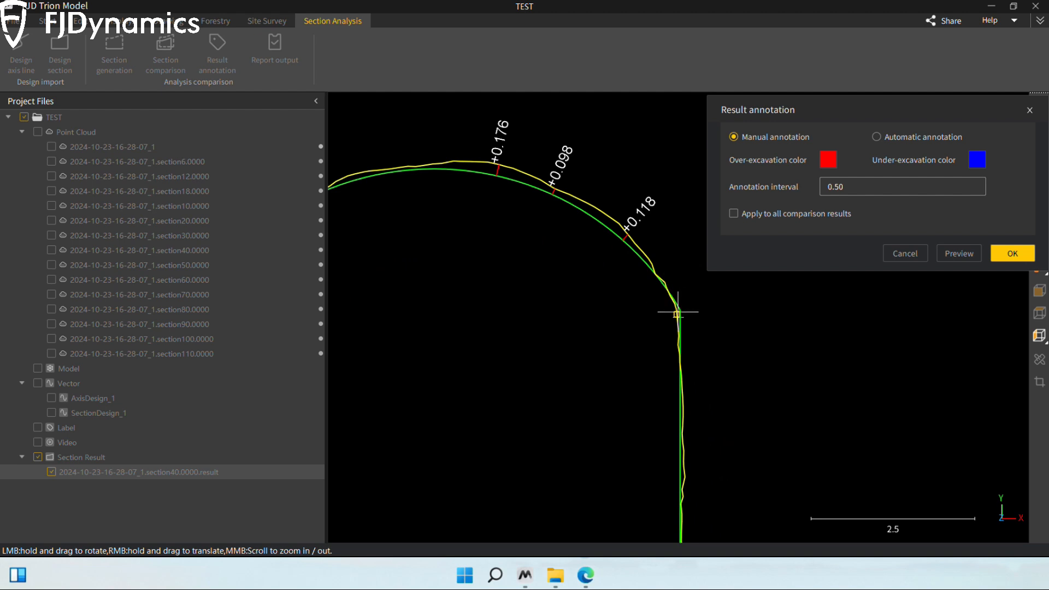
{"action": "left_click", "coordinate": [678, 315]}
Step: Switch to automatic annotation with an interval of 0.80, preview it and inspect the deviation labels around the section
{"action": "left_click", "coordinate": [876, 137]}
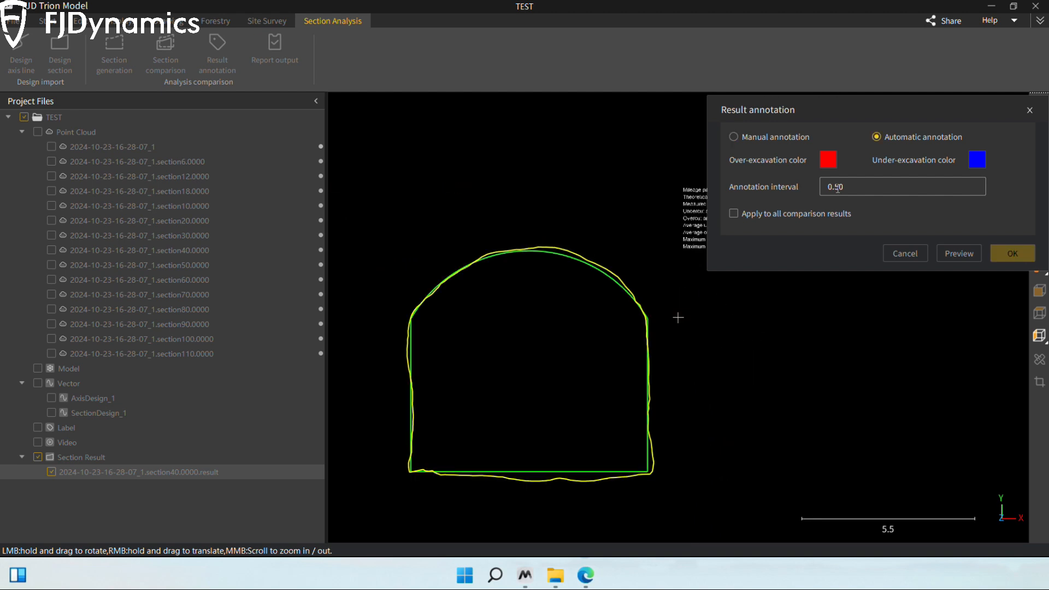
{"action": "left_click_drag", "start_coordinate": [835, 187], "coordinate": [840, 187]}
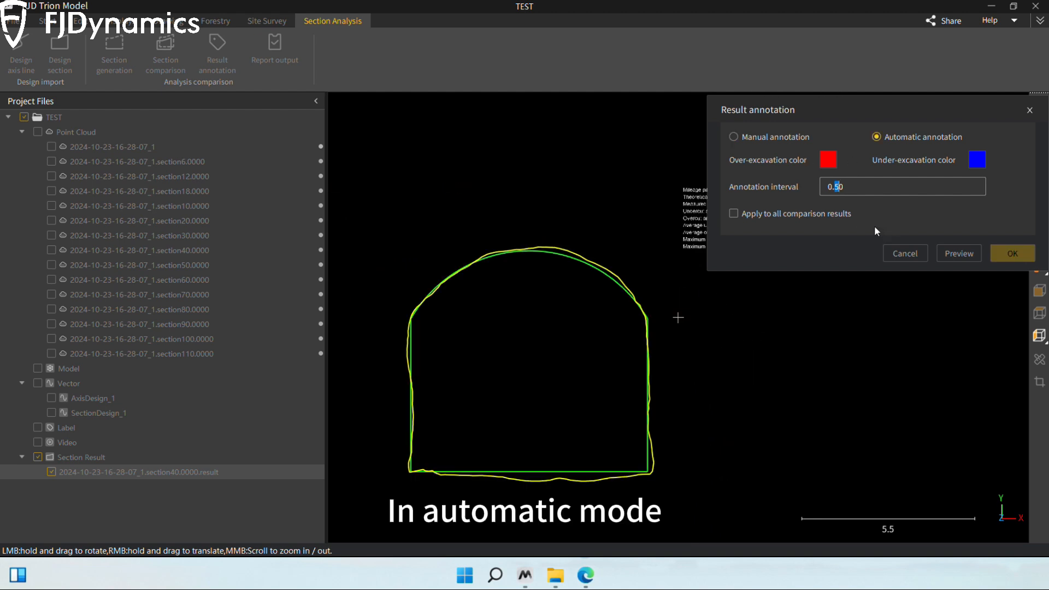
{"action": "type", "text": "8"}
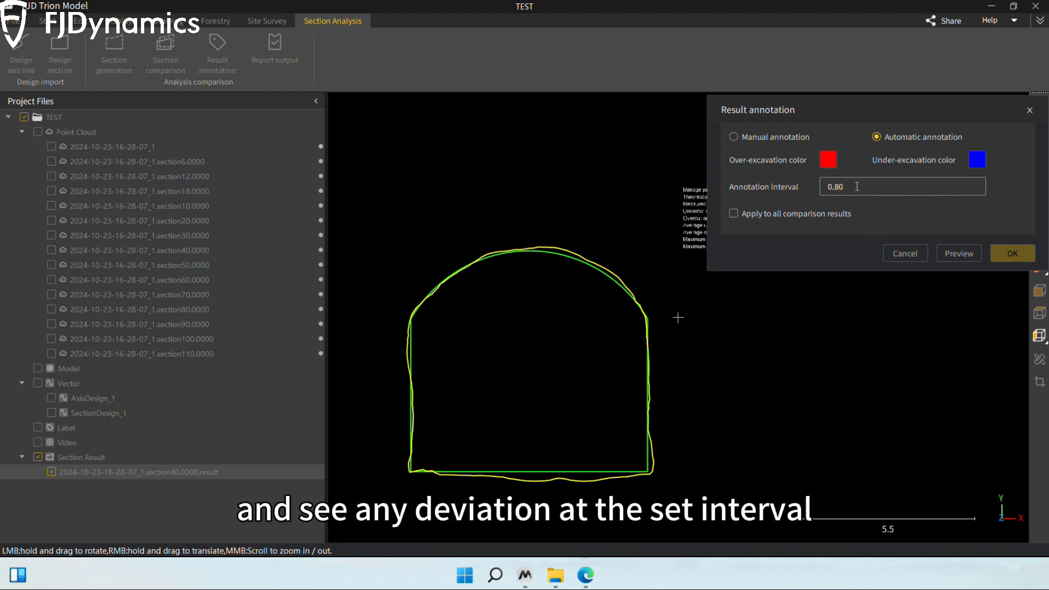
{"action": "left_click", "coordinate": [958, 253]}
{"action": "scroll", "coordinate": [564, 276], "scroll_direction": "up", "scroll_amount": 2}
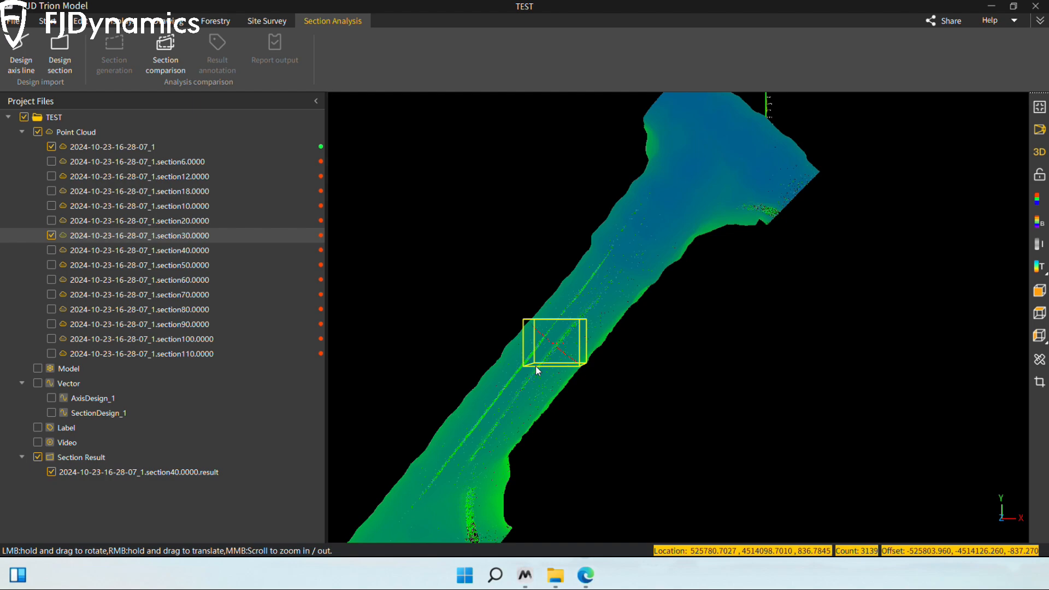
{"action": "scroll", "coordinate": [516, 355], "scroll_direction": "up", "scroll_amount": 7}
{"action": "left_click_drag", "start_coordinate": [505, 337], "coordinate": [566, 292]}
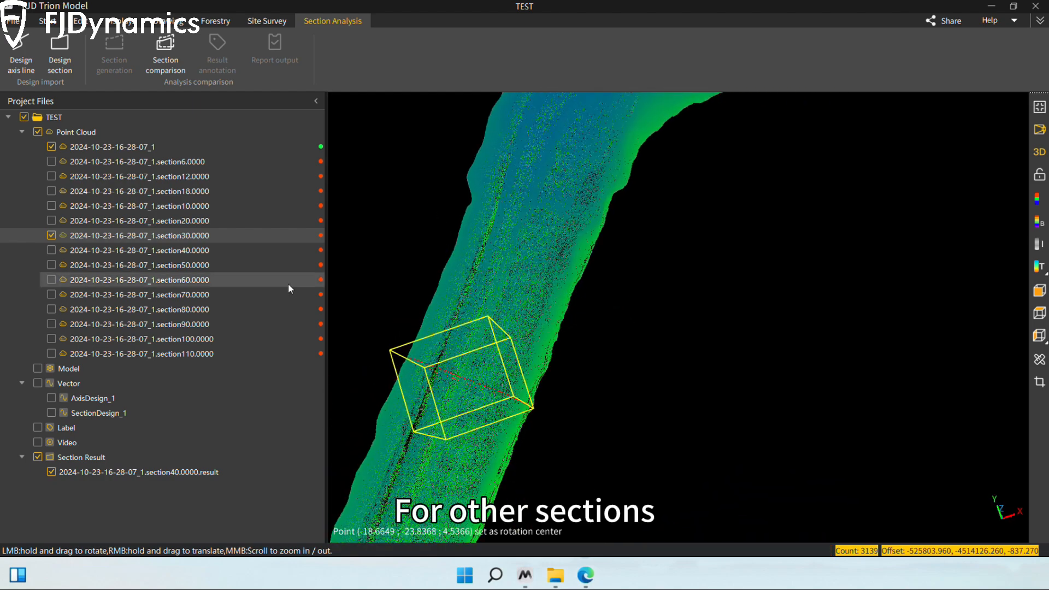
Step: Compare the mileage 30 section with SectionDesign_1, keeping 200 sector points, Closest normal point and Arc length
{"action": "left_click", "coordinate": [168, 56]}
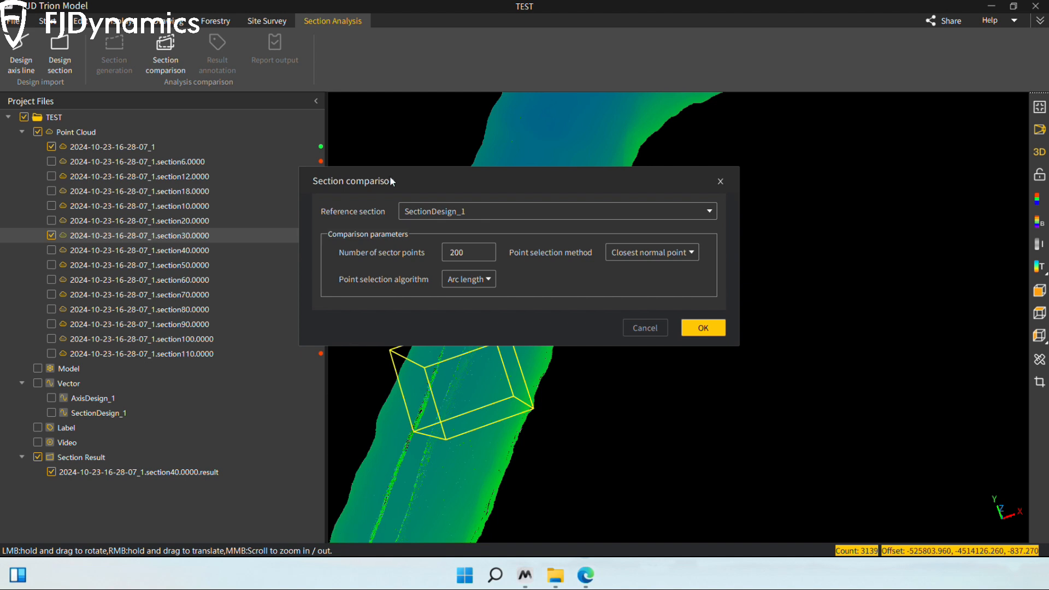
{"action": "left_click", "coordinate": [701, 329]}
{"action": "left_click", "coordinate": [587, 286]}
Step: Examine the annotated comparison results for mileages 40 and 30, including the area and overcut details beside the mileage 40 section
{"action": "right_click_drag", "start_coordinate": [815, 347], "coordinate": [544, 358]}
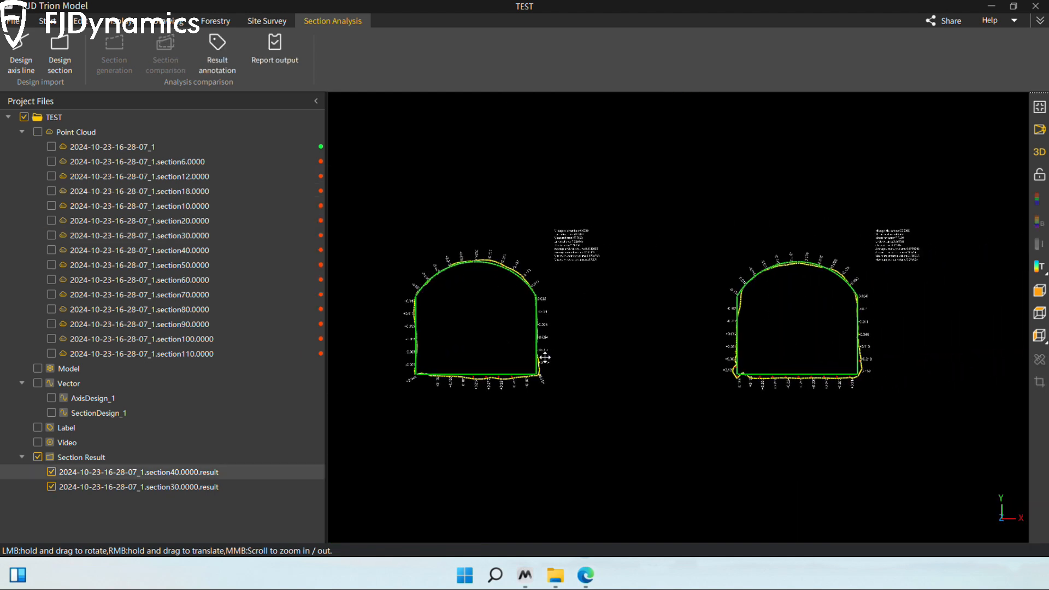
{"action": "scroll", "coordinate": [631, 320], "scroll_direction": "up", "scroll_amount": 3}
{"action": "right_click_drag", "start_coordinate": [631, 320], "coordinate": [743, 312]}
{"action": "scroll", "coordinate": [704, 309], "scroll_direction": "up", "scroll_amount": 6}
{"action": "right_click_drag", "start_coordinate": [649, 153], "coordinate": [709, 260]}
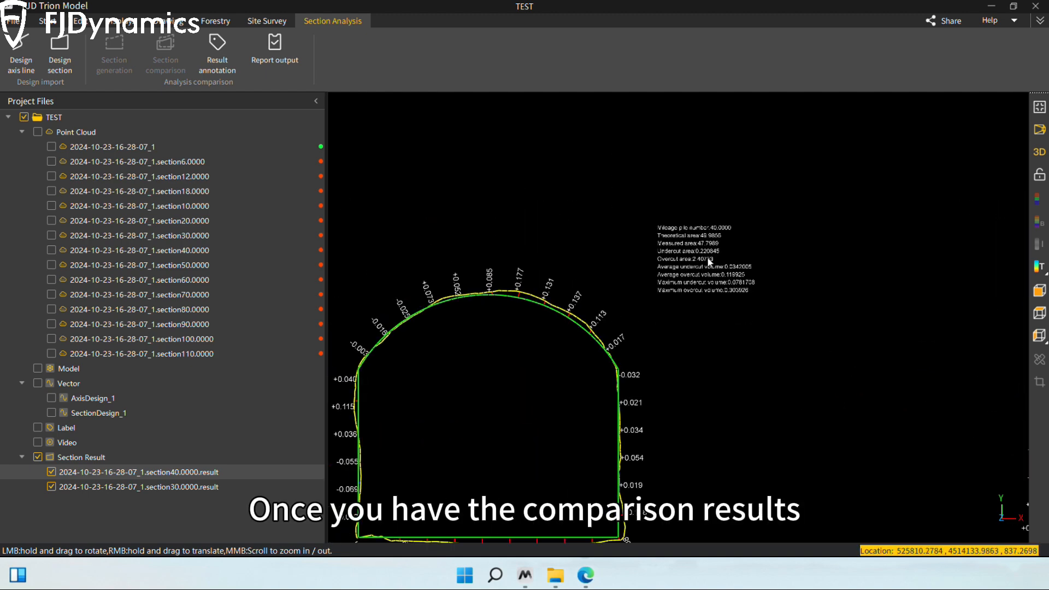
{"action": "scroll", "coordinate": [709, 256], "scroll_direction": "up", "scroll_amount": 2}
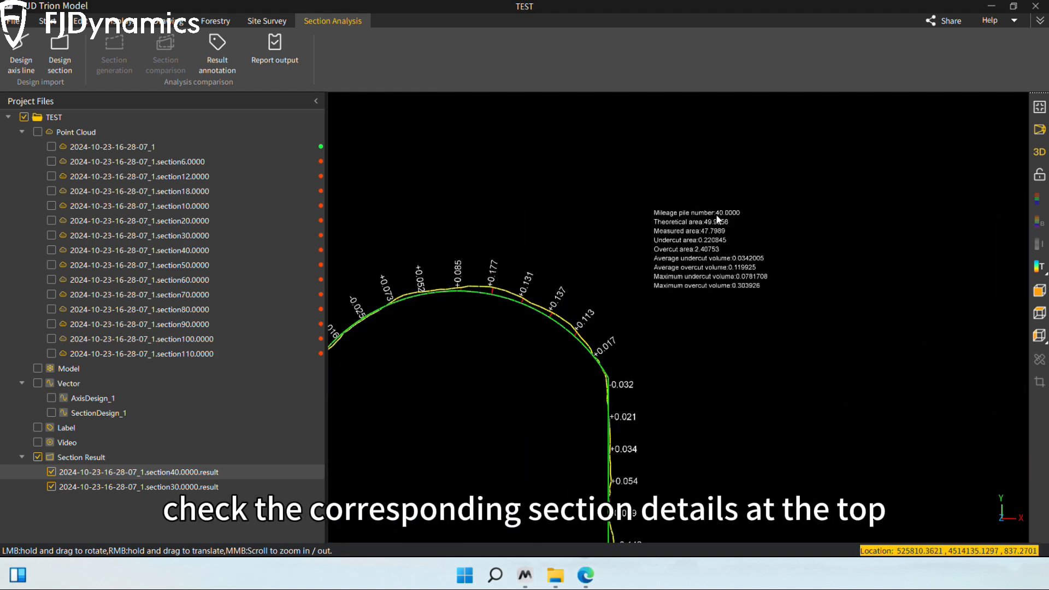
{"action": "scroll", "coordinate": [706, 344], "scroll_direction": "down", "scroll_amount": 2}
{"action": "scroll", "coordinate": [705, 346], "scroll_direction": "down", "scroll_amount": 3}
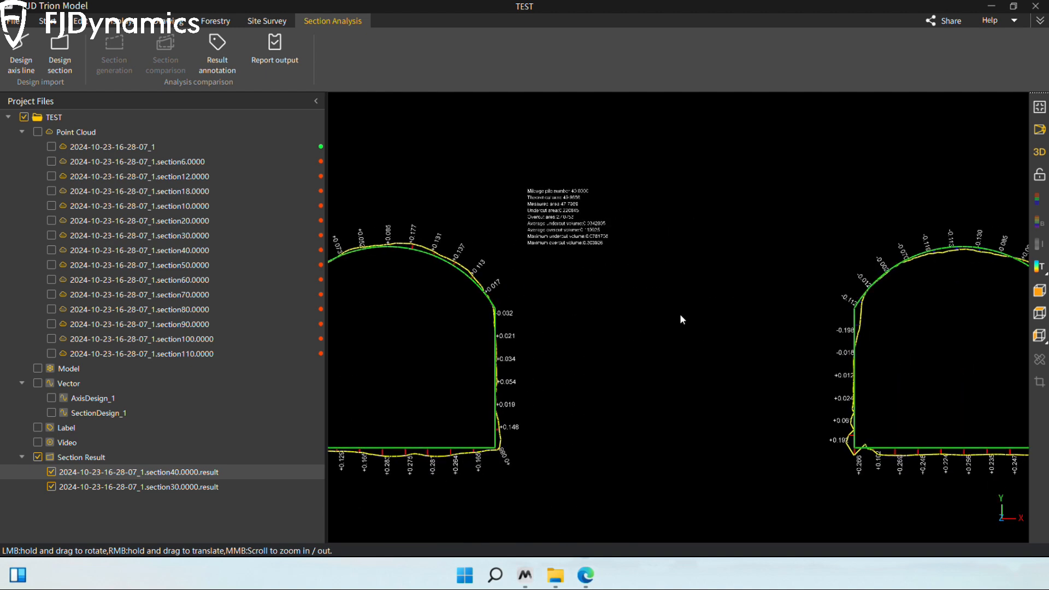
{"action": "mouse_move", "coordinate": [684, 319]}
{"action": "right_mouse_down"}
{"action": "mouse_move", "coordinate": [572, 319]}
{"action": "mouse_move", "coordinate": [667, 307]}
{"action": "right_mouse_up"}
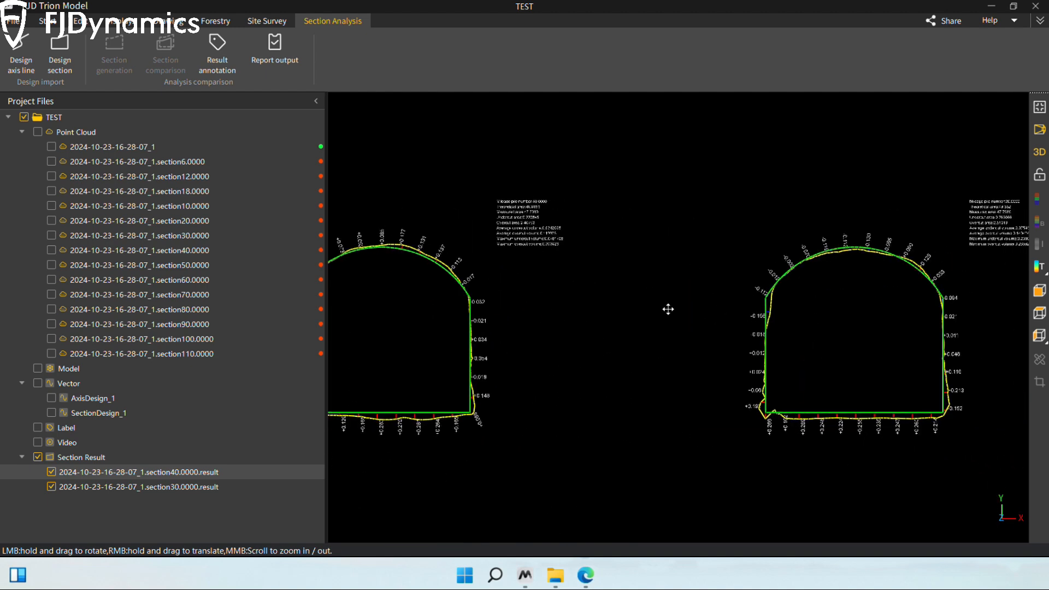
Step: Start Report output for both comparison results with project name TEST, measurement personnel 11 and review personnel 22
{"action": "left_click", "coordinate": [269, 61]}
{"action": "left_click_drag", "start_coordinate": [502, 164], "coordinate": [586, 120]}
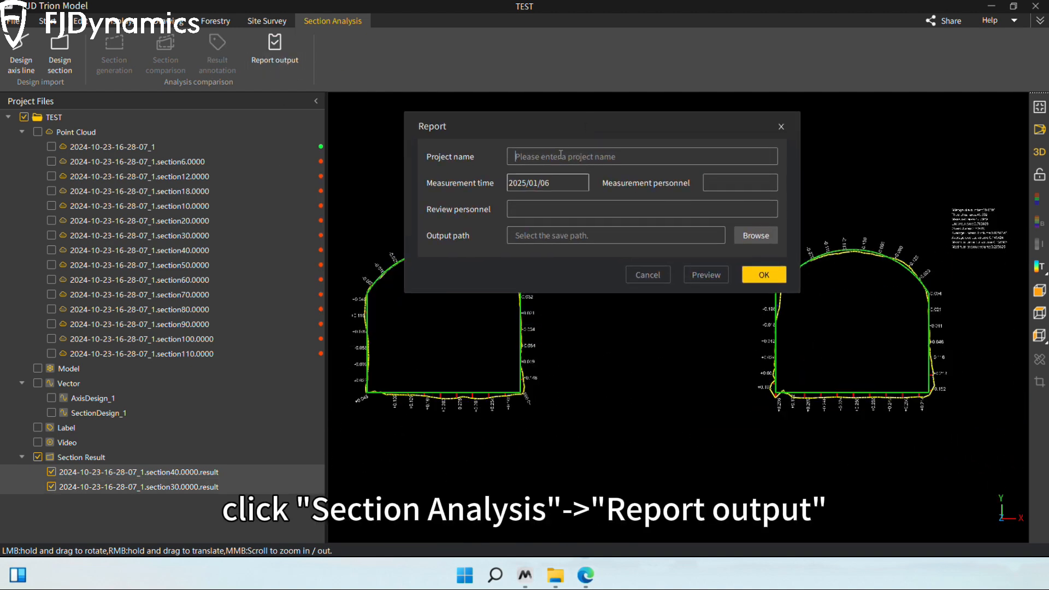
{"action": "type", "text": "TEST"}
{"action": "left_click", "coordinate": [736, 182]}
{"action": "type", "text": "11"}
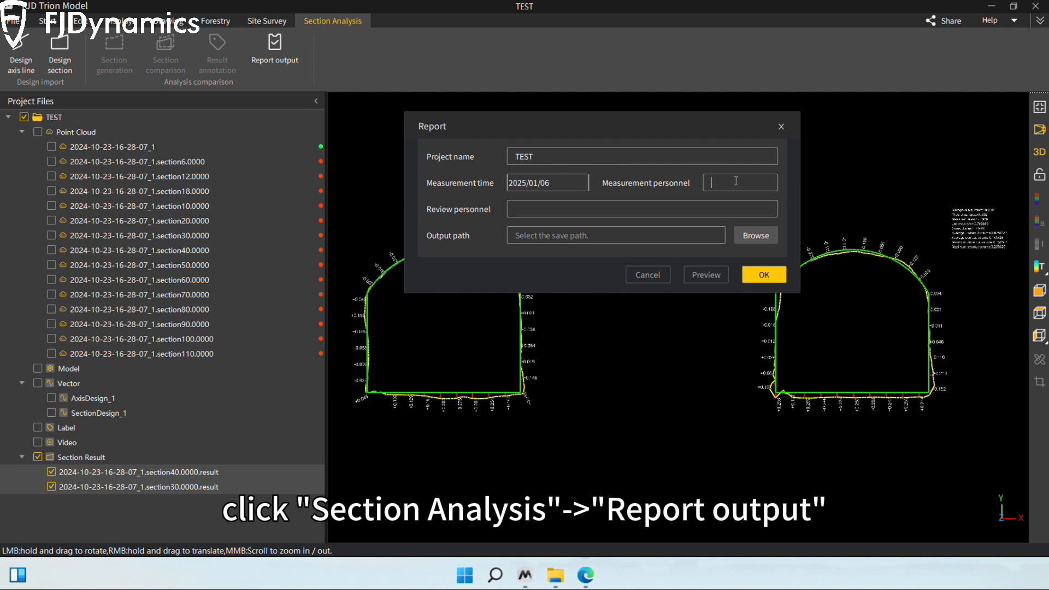
{"action": "left_click", "coordinate": [522, 215]}
{"action": "type", "text": "22"}
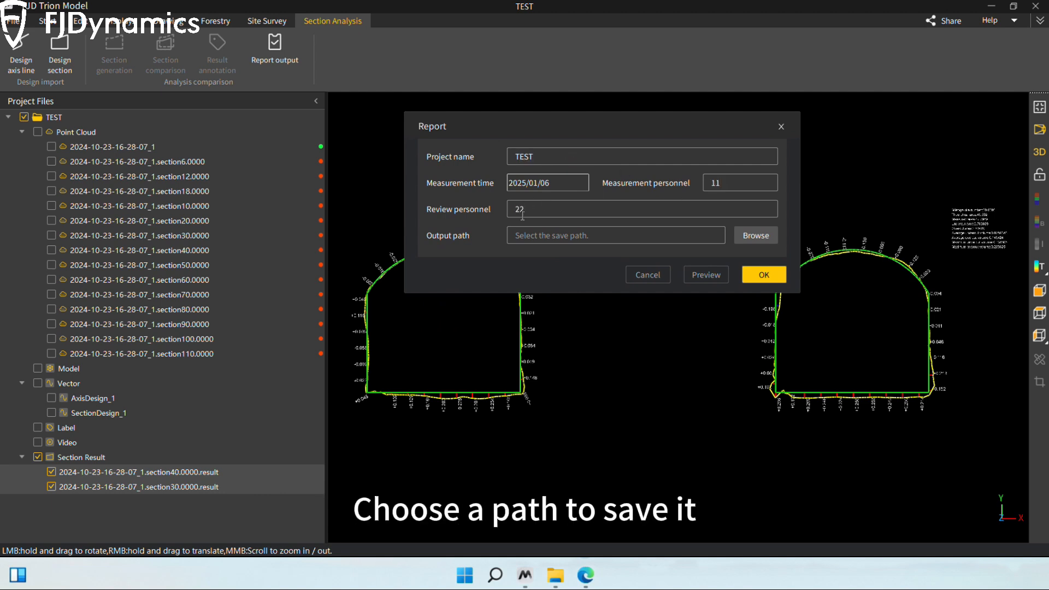
Step: Export the report as TESTSectionReport_20250106114448.docx in the D:\Training data\Underground tunnel folder
{"action": "left_click", "coordinate": [755, 237]}
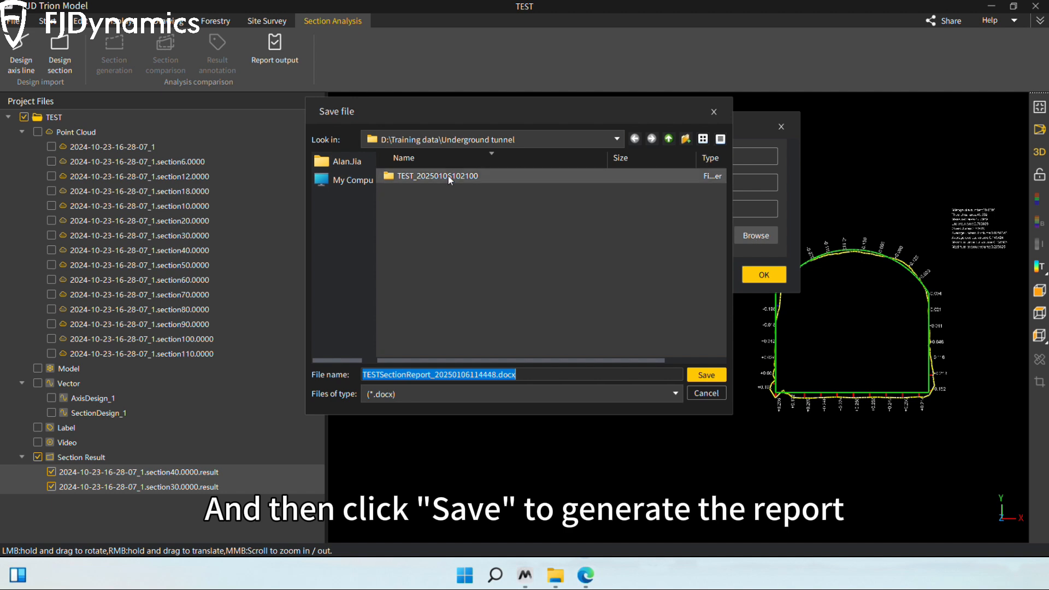
{"action": "left_click", "coordinate": [705, 373]}
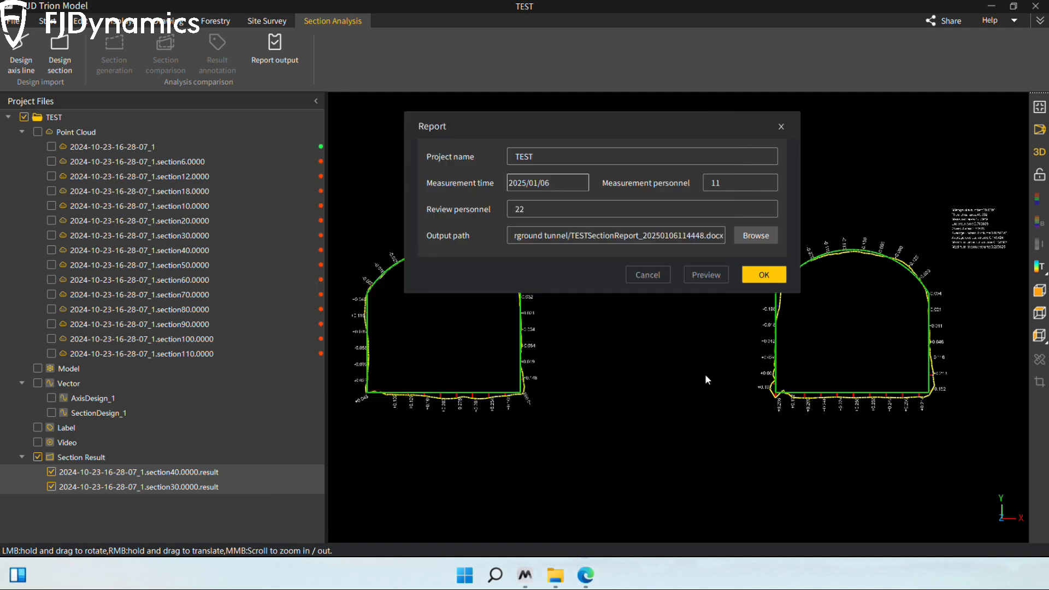
{"action": "left_click", "coordinate": [758, 279]}
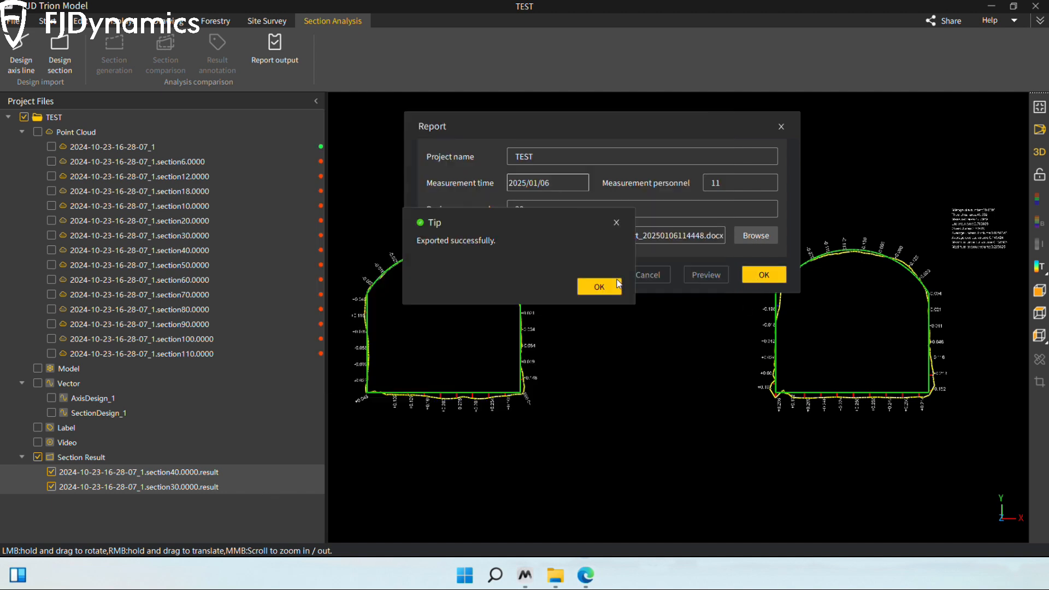
{"action": "left_click", "coordinate": [595, 286]}
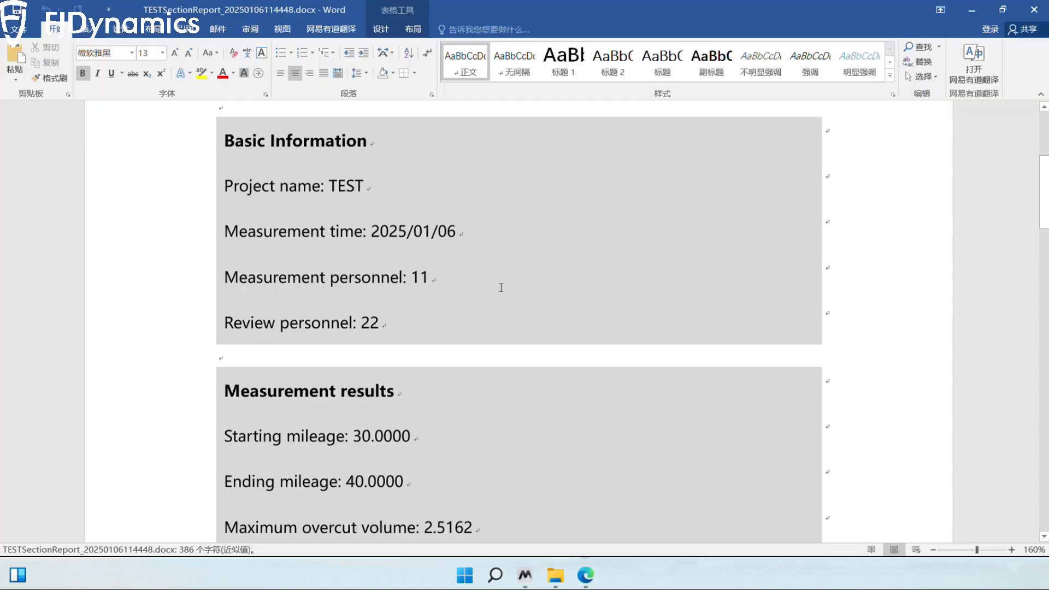
Step: Review the exported report in Word, checking the measurement results and the section screenshots
{"action": "scroll", "coordinate": [503, 281], "scroll_direction": "down", "scroll_amount": 2}
{"action": "scroll", "coordinate": [352, 275], "scroll_direction": "down", "scroll_amount": 12}
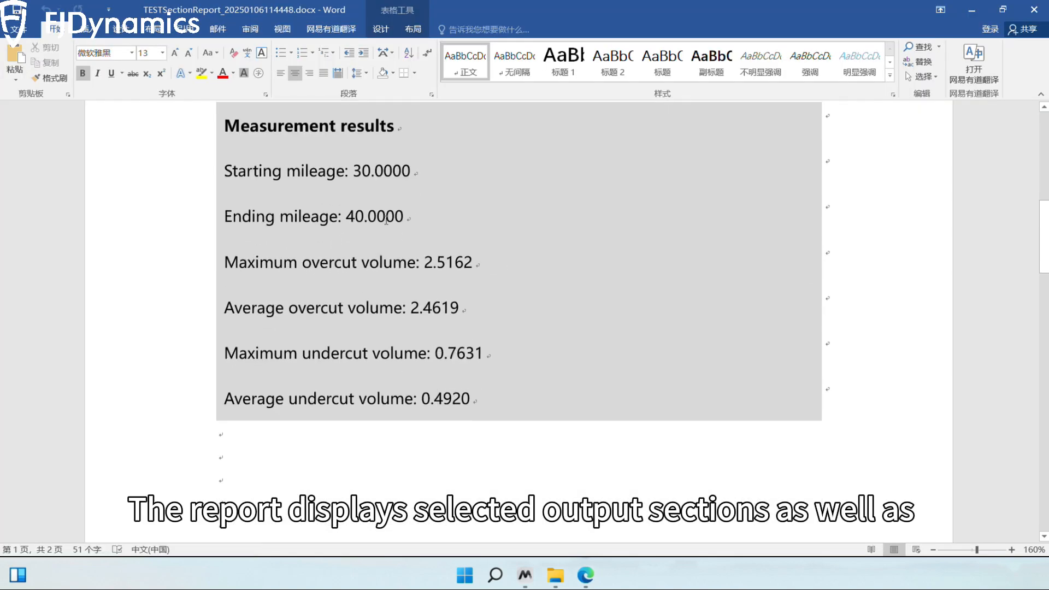
{"action": "scroll", "coordinate": [483, 230], "scroll_direction": "up", "scroll_amount": 2}
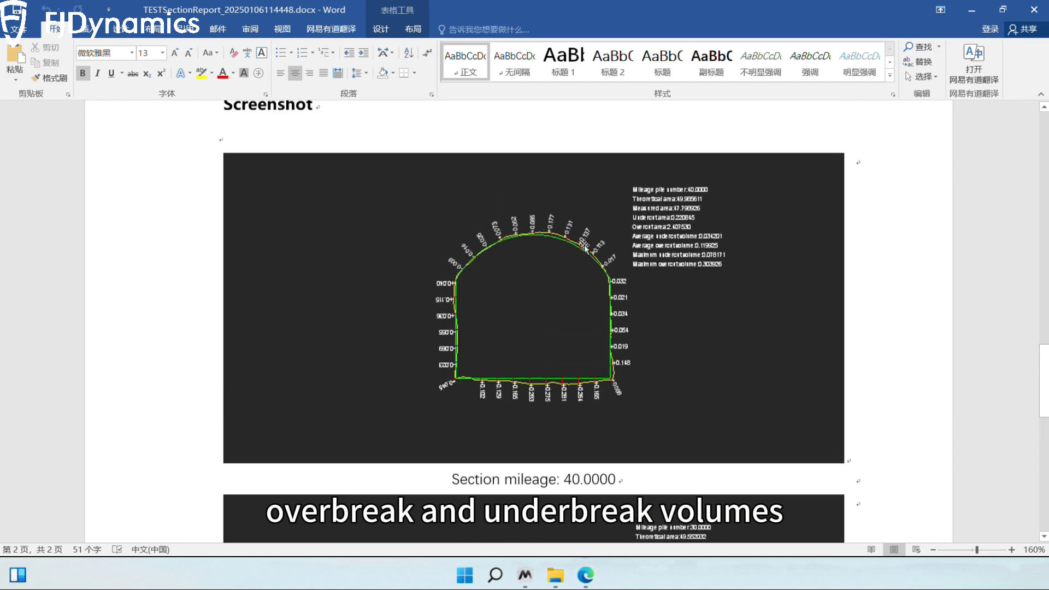
{"action": "scroll", "coordinate": [541, 253], "scroll_direction": "down", "scroll_amount": 10}
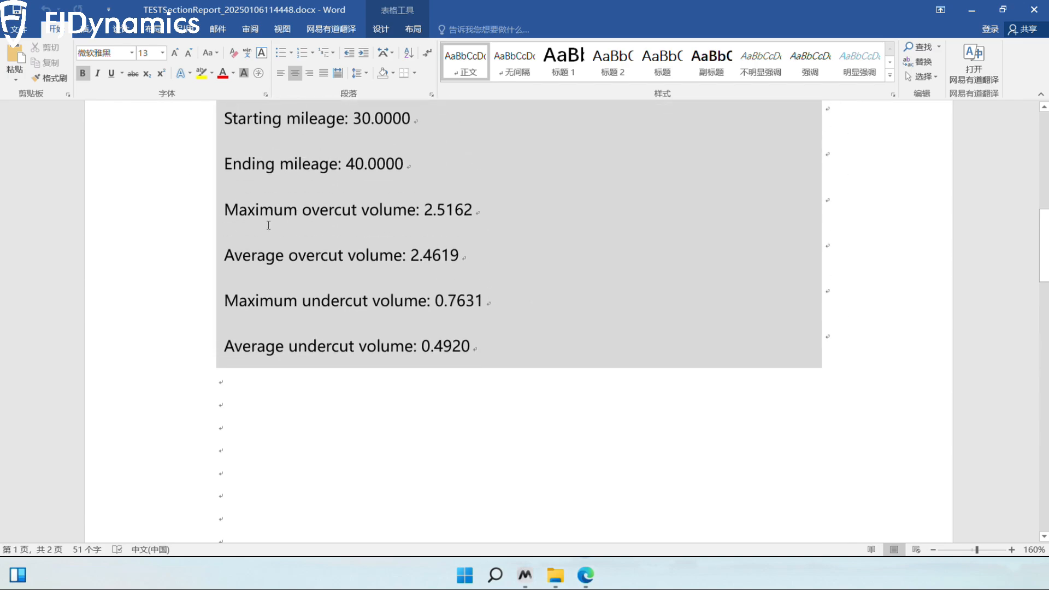